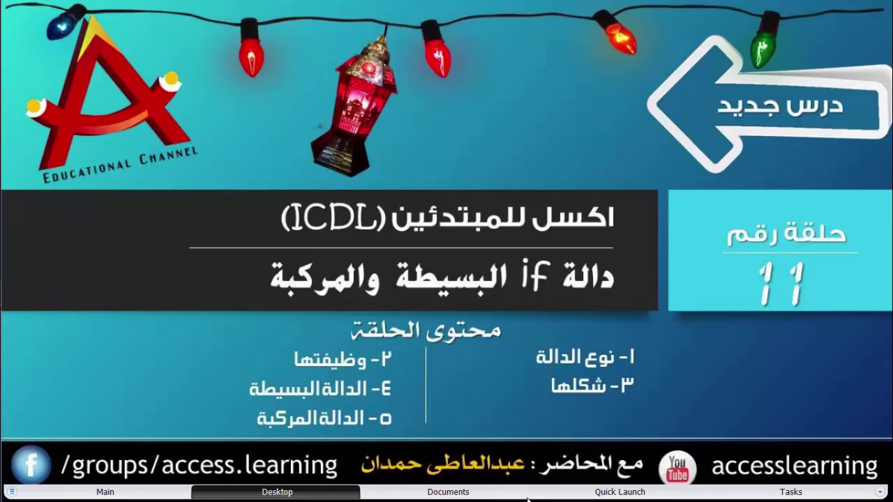
# - Switch to the Excel workbook with the product table and summary figures
pyautogui.click(597, 497)
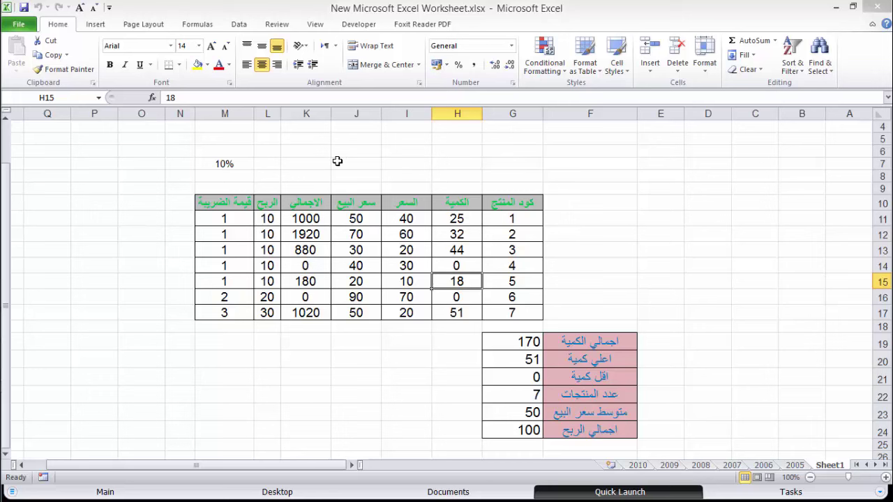
pyautogui.click(466, 139)
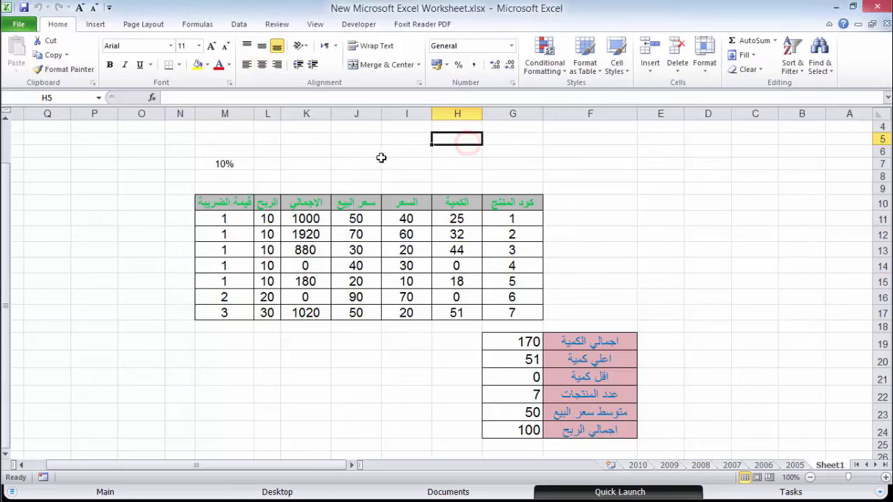
pyautogui.write('=')
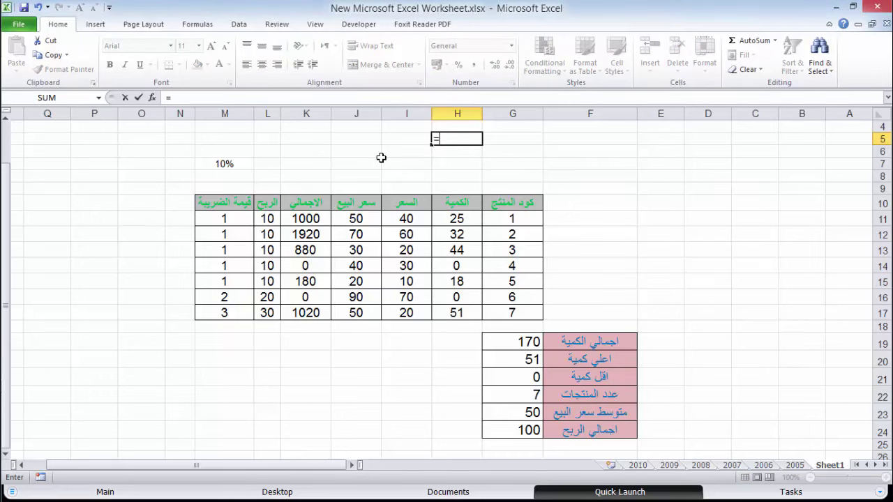
pyautogui.write('if')
pyautogui.press('Tab')
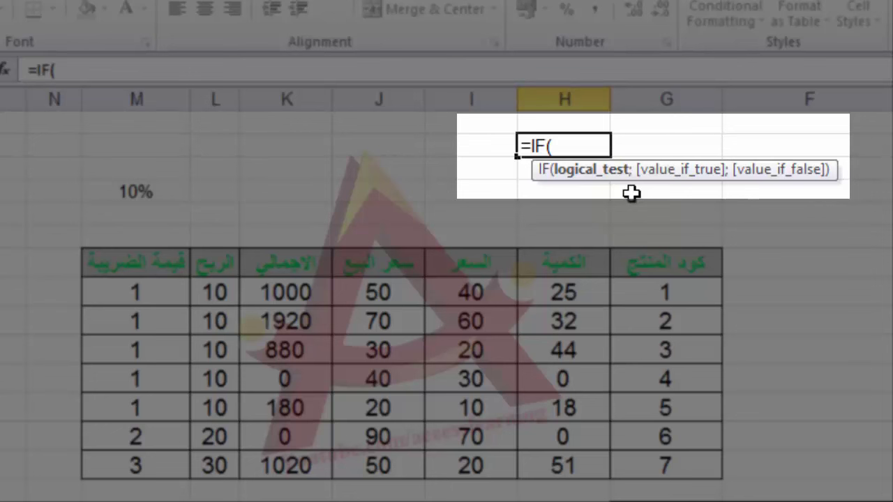
pyautogui.press('BackSpace')
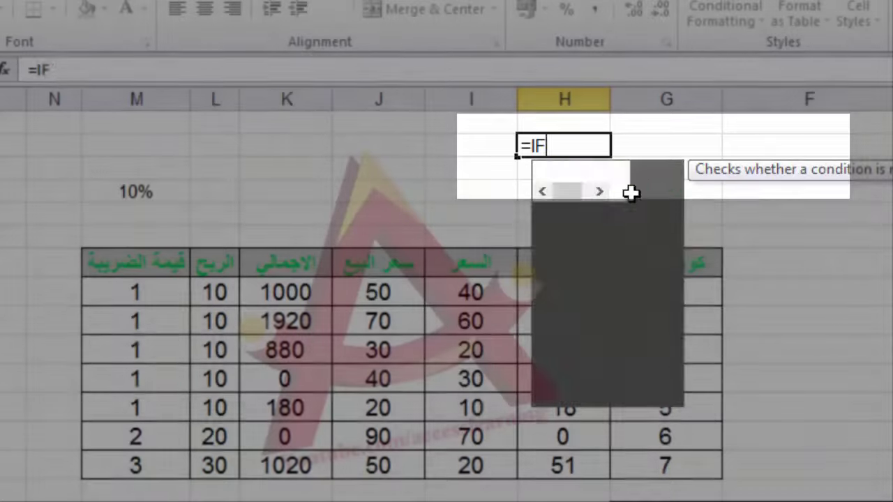
pyautogui.press('BackSpace')
pyautogui.press('BackSpace')
pyautogui.press('BackSpace')
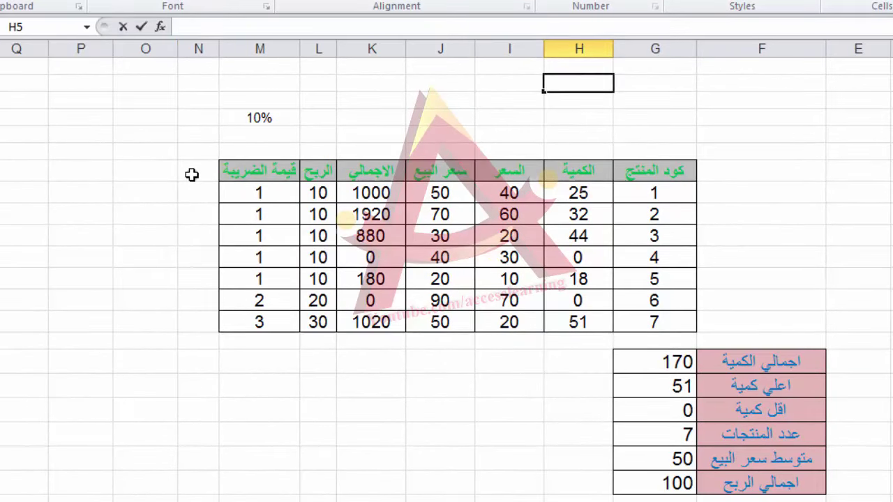
# - Enter the header الكمية المتاحة in cell N10 beside the tax column
pyautogui.click(191, 170)
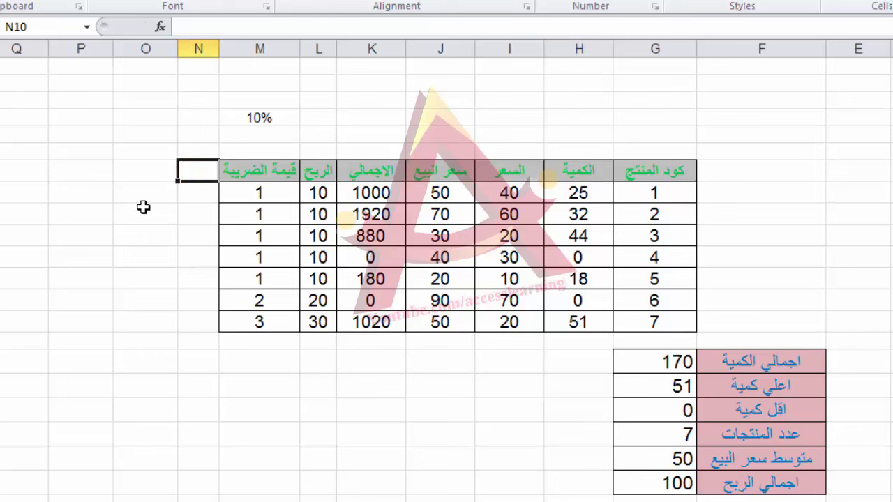
pyautogui.write('hg')
pyautogui.press('BackSpace')
pyautogui.press('BackSpace')
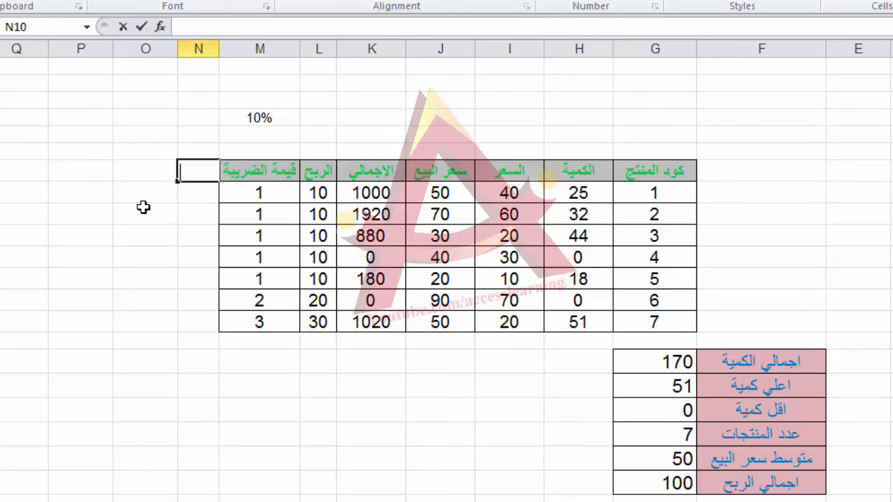
pyautogui.write('ال')
pyautogui.write('مت')
pyautogui.press('BackSpace')
pyautogui.press('BackSpace')
pyautogui.write('كم')
pyautogui.write('يةالمتاحة')
pyautogui.click(160, 213)
# - Give the whole table, including column N, All Borders and autofit column N
pyautogui.moveTo(186, 171); pyautogui.dragTo(623, 320)
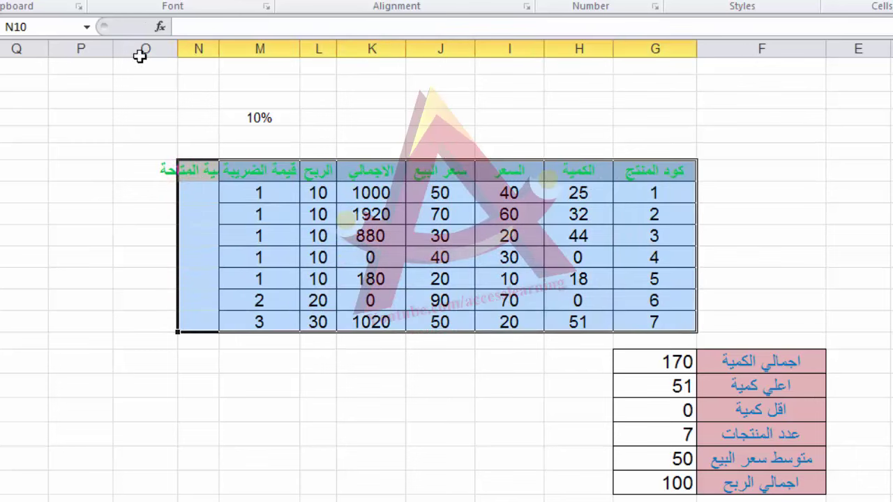
pyautogui.click(196, 3)
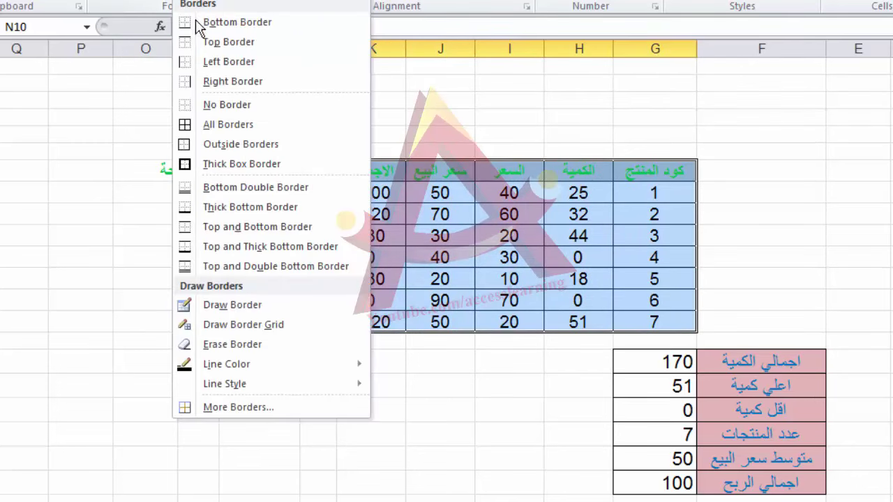
pyautogui.click(203, 126)
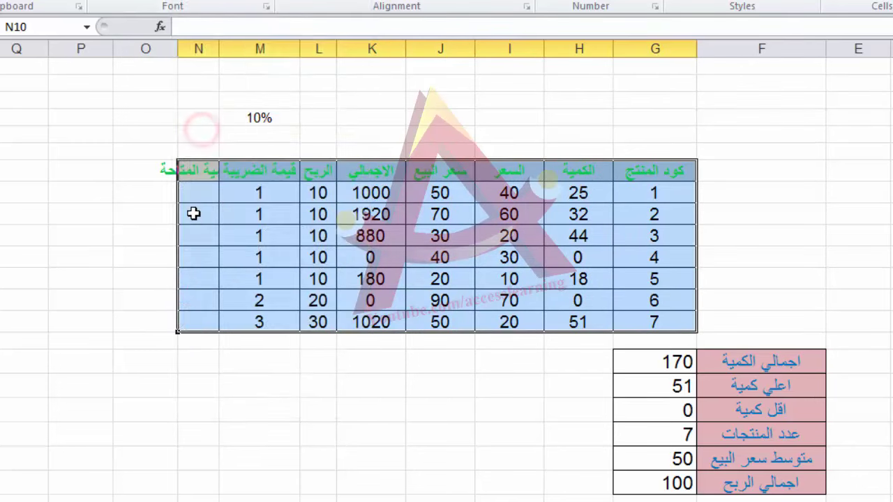
pyautogui.doubleClick(178, 49)
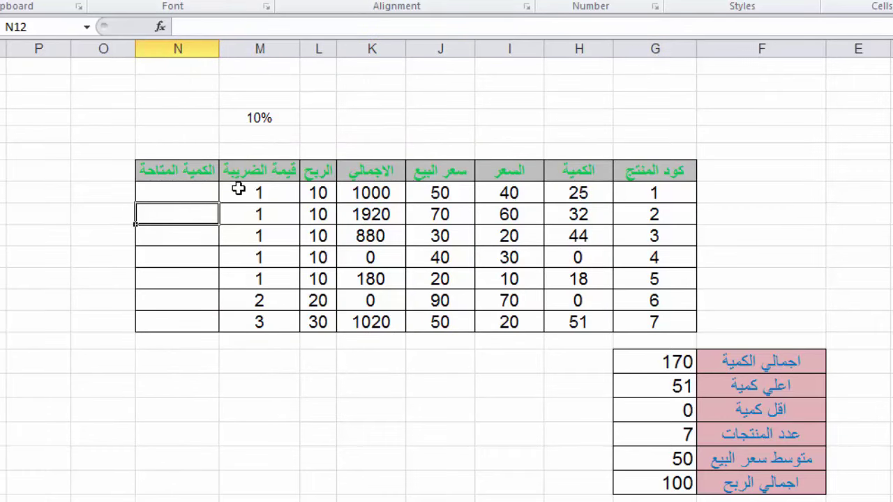
# - Copy the tax column's formatting from M11:M17 onto N11:N17 with Format Painter
pyautogui.moveTo(244, 193); pyautogui.dragTo(241, 318)
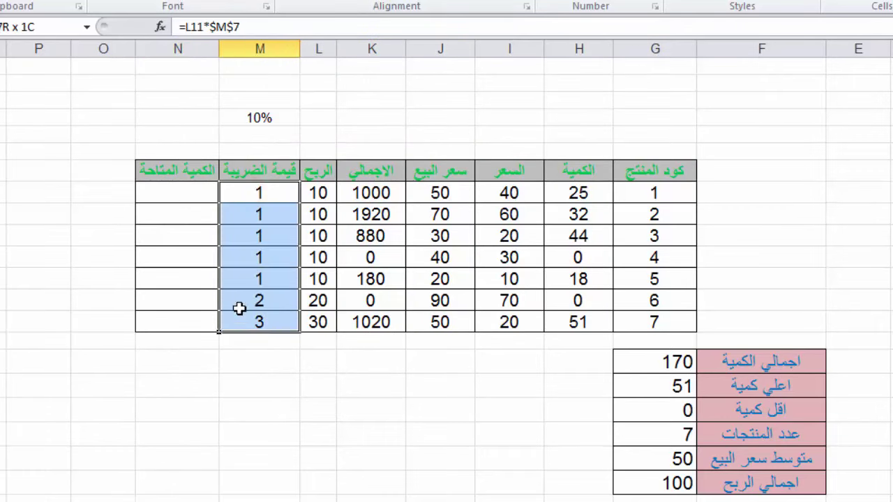
pyautogui.click(21, 5)
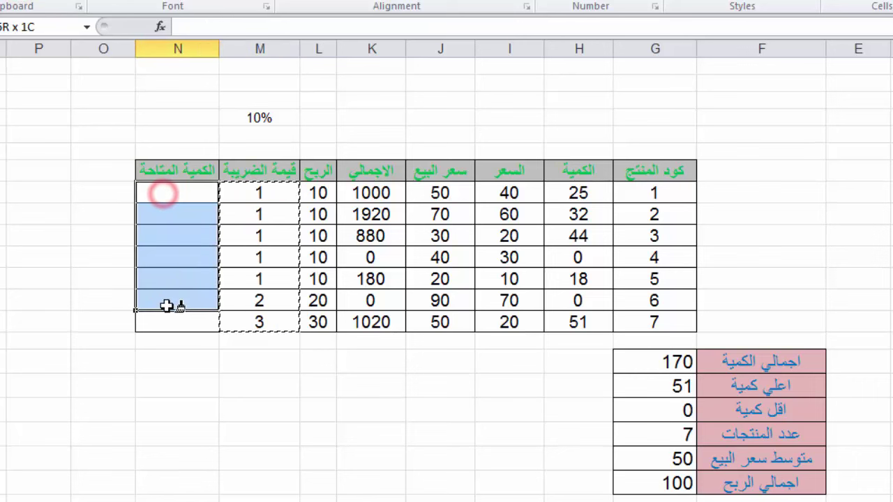
pyautogui.moveTo(163, 194); pyautogui.dragTo(174, 322)
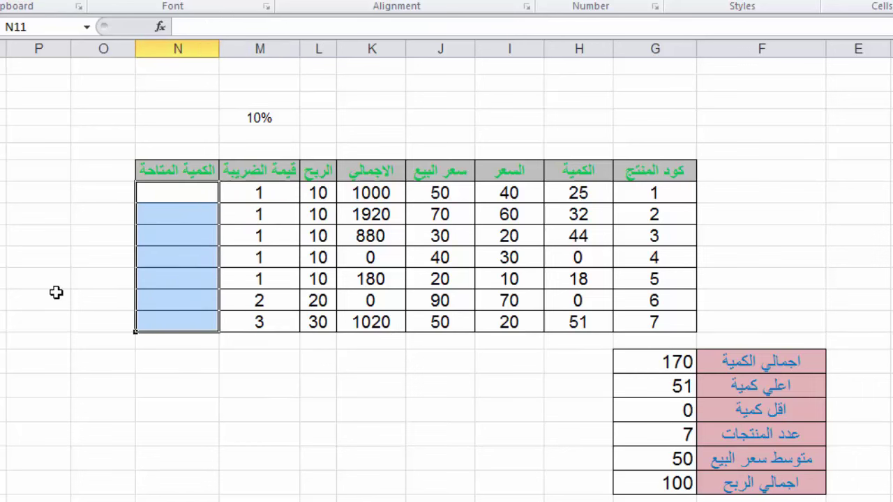
pyautogui.click(169, 212)
pyautogui.click(159, 194)
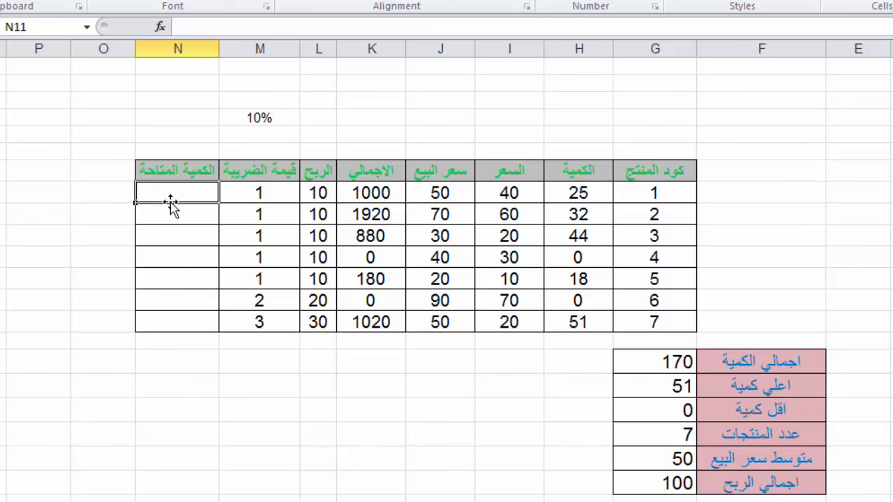
# - Enter the partial formula =IF(H11>0;"" in N11
pyautogui.write('=i')
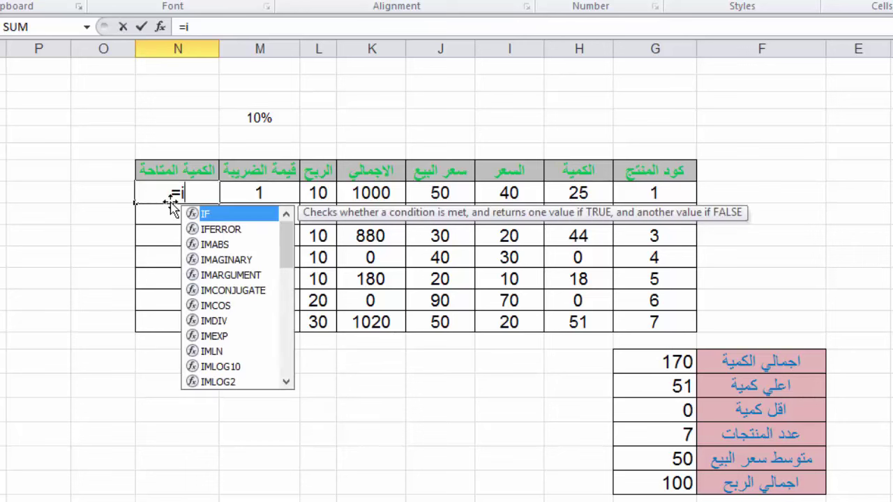
pyautogui.write('f')
pyautogui.doubleClick(196, 214)
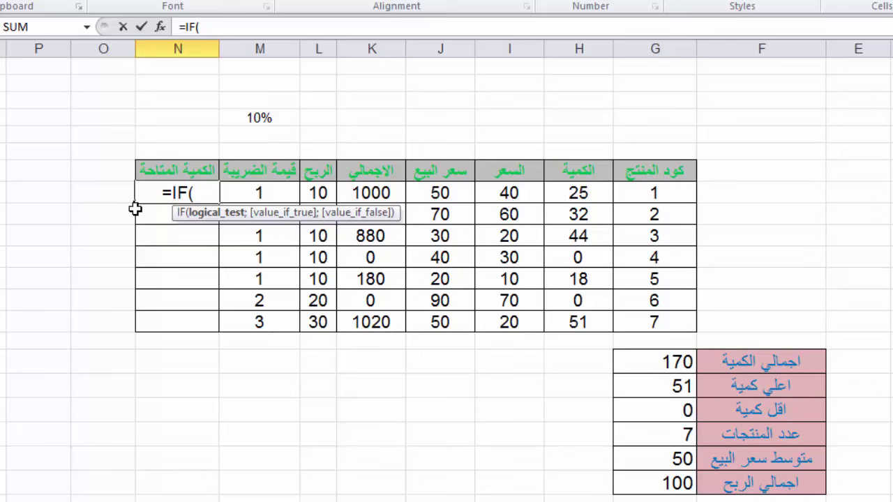
pyautogui.click(567, 193)
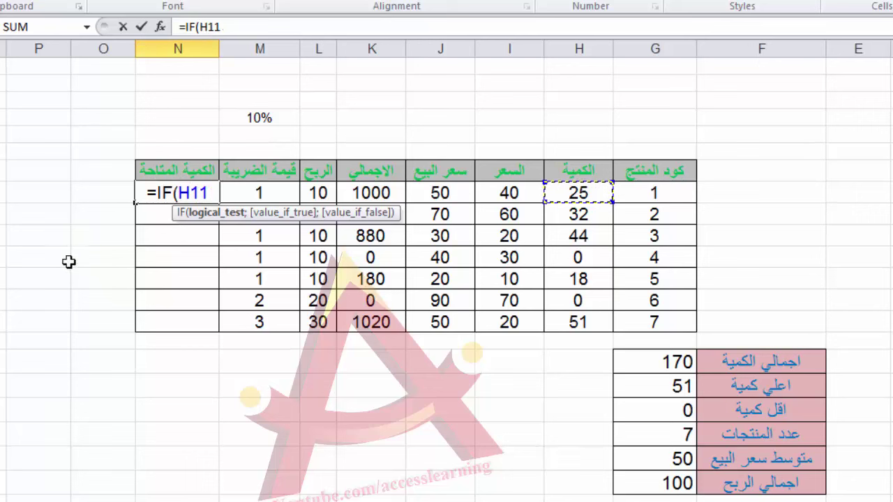
pyautogui.write('>')
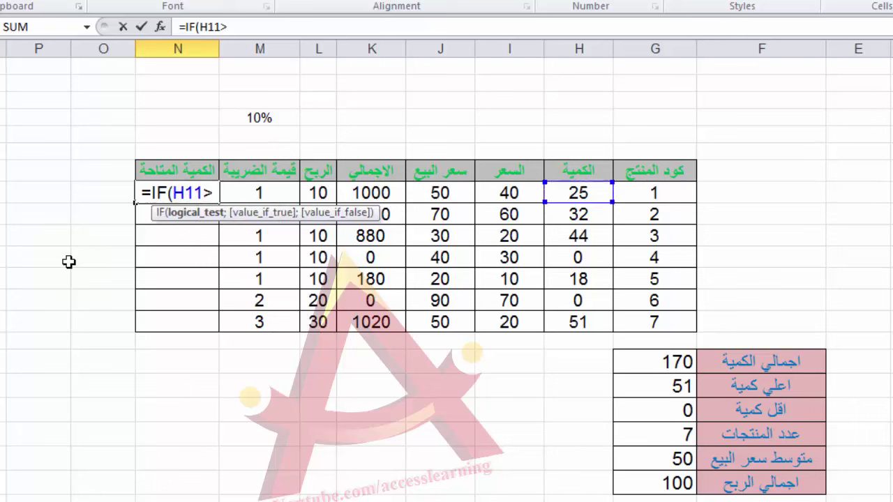
pyautogui.write('0')
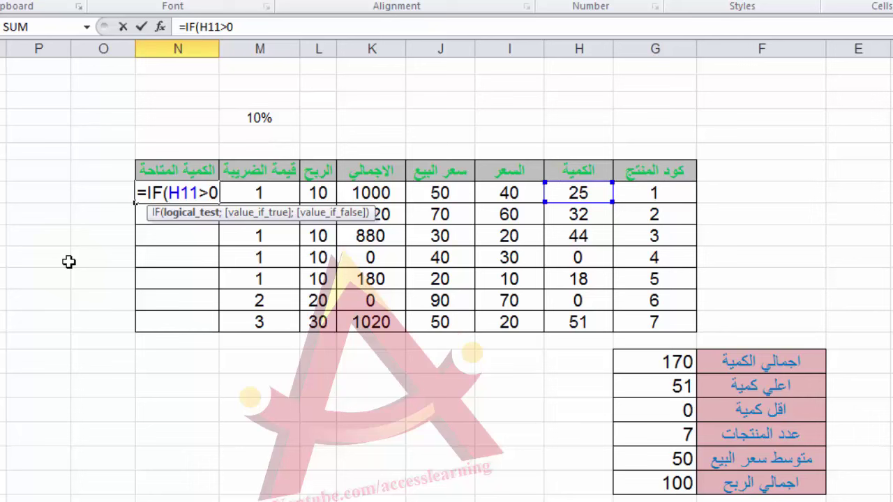
pyautogui.write(';')
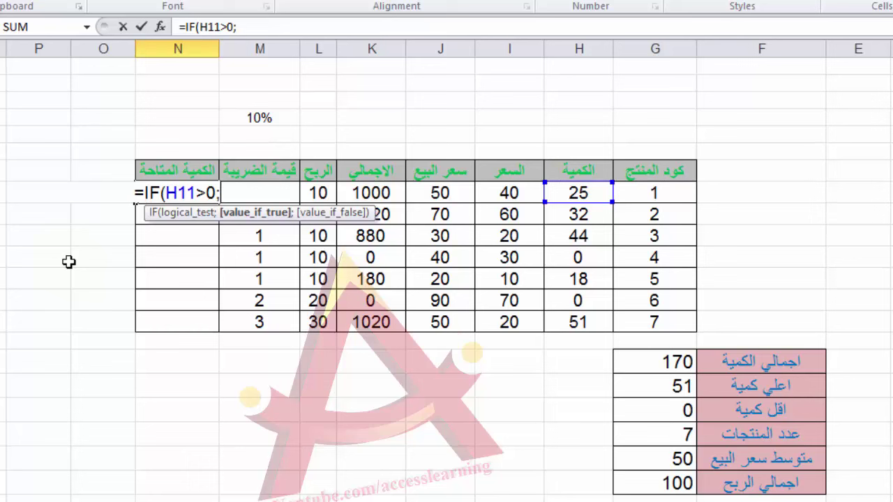
pyautogui.write('""')
pyautogui.press('Tab')
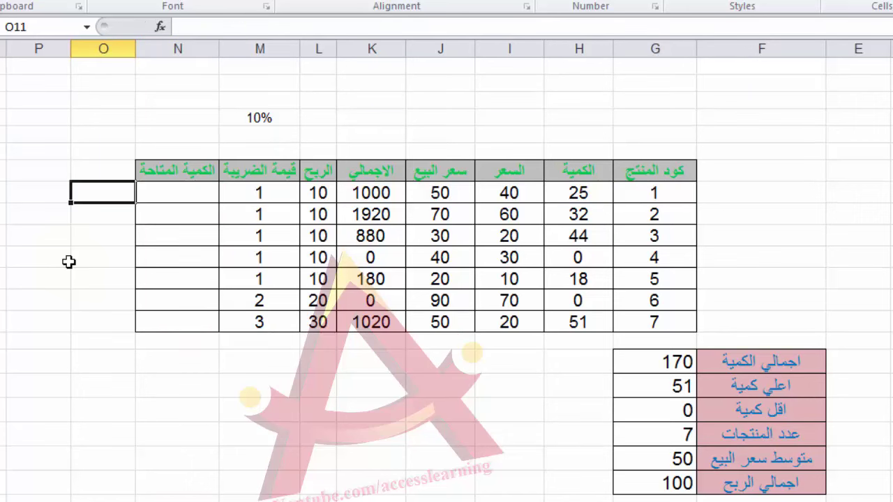
# - Complete N11's formula as =IF(H11>0;"متاح";"غير متاح")
pyautogui.click(178, 192)
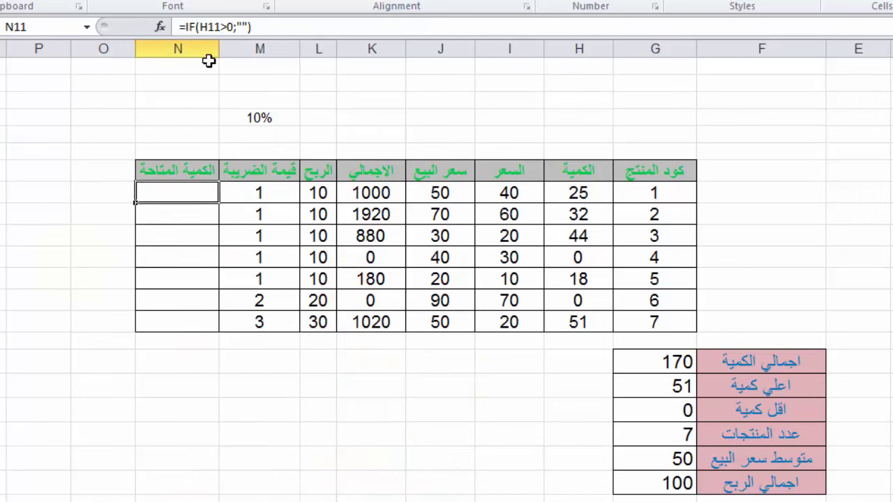
pyautogui.click(243, 26)
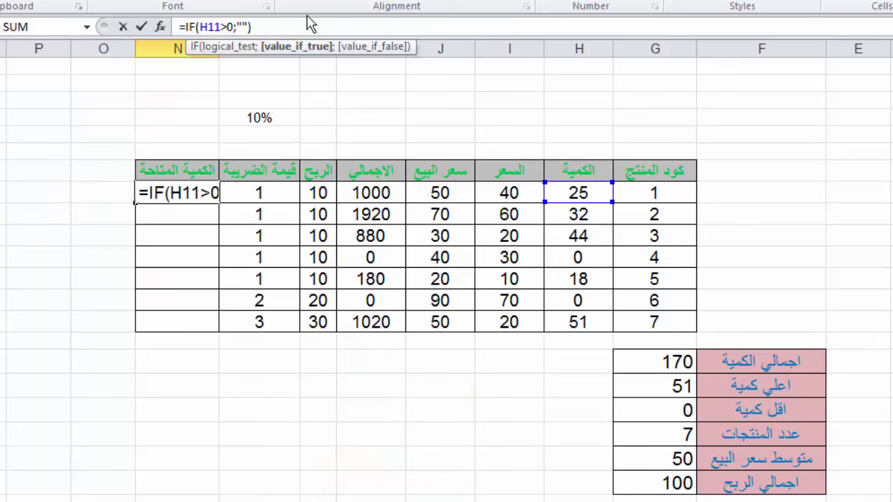
pyautogui.write('مت')
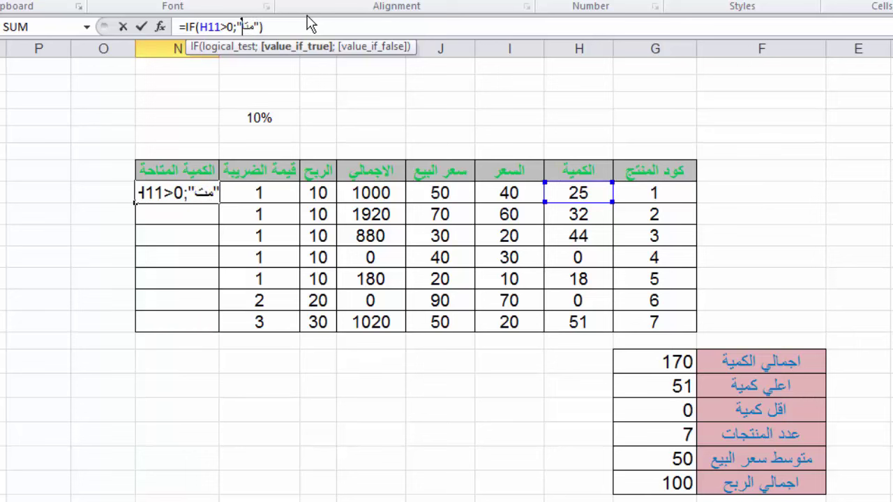
pyautogui.write('اح')
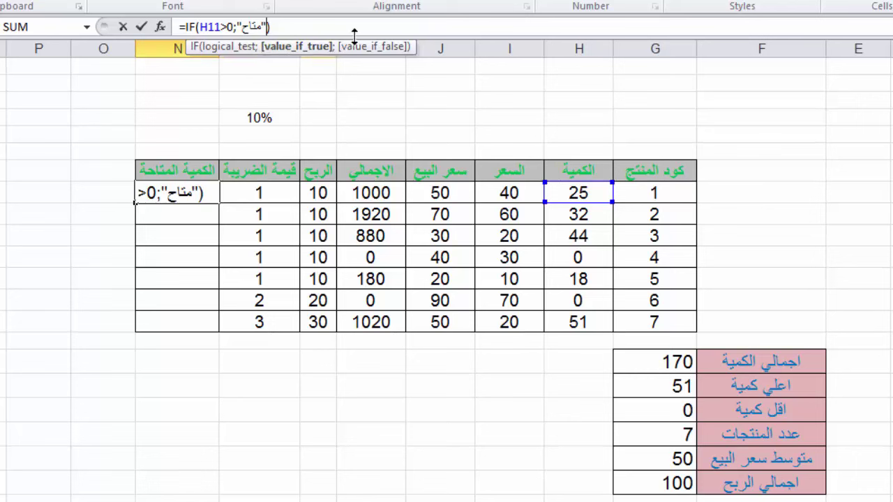
pyautogui.write(';')
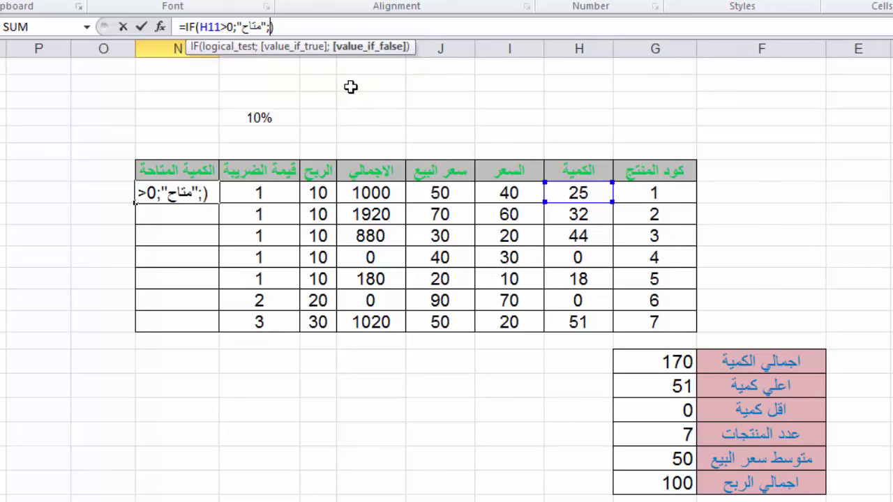
pyautogui.write('""')
pyautogui.write('y')
pyautogui.press('BackSpace')
pyautogui.write('غير متاح')
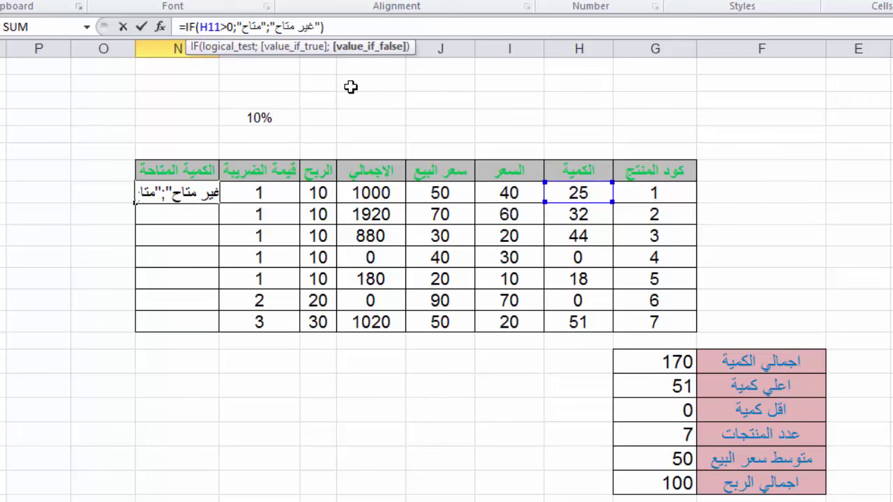
pyautogui.press('Return')
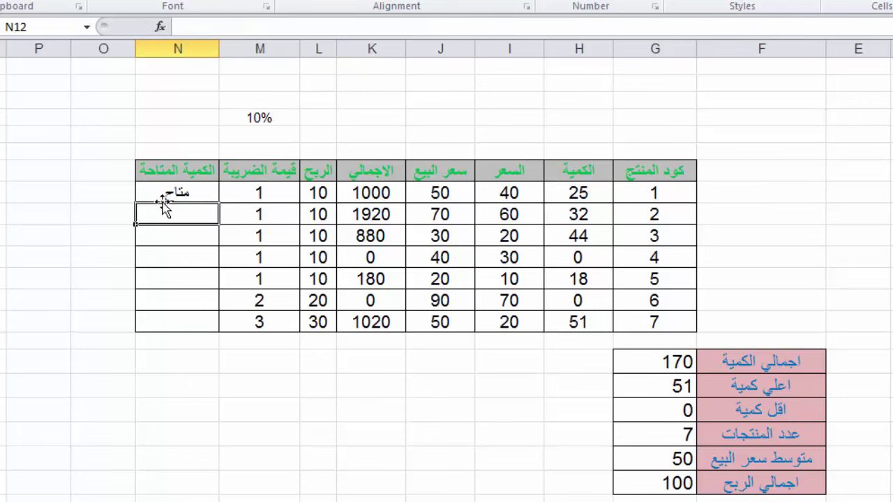
# - Fill N11's stock-label formula down through N17
pyautogui.click(572, 194)
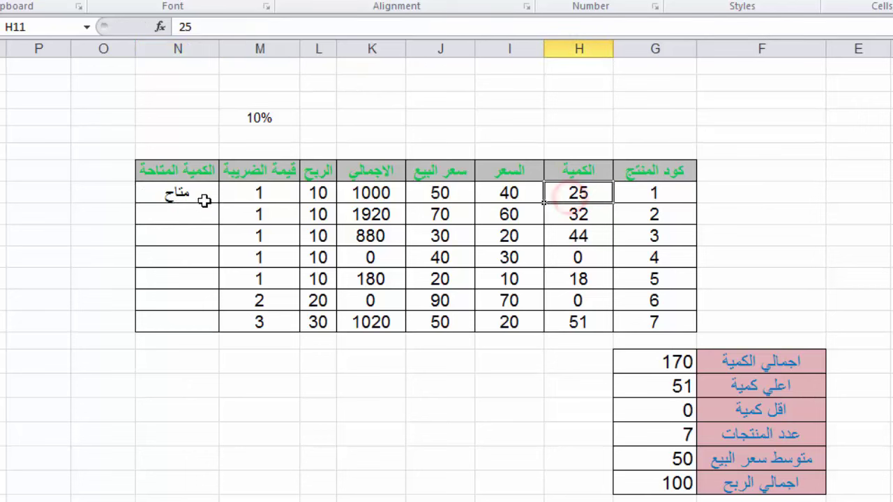
pyautogui.click(180, 193)
pyautogui.moveTo(134, 202); pyautogui.dragTo(136, 324)
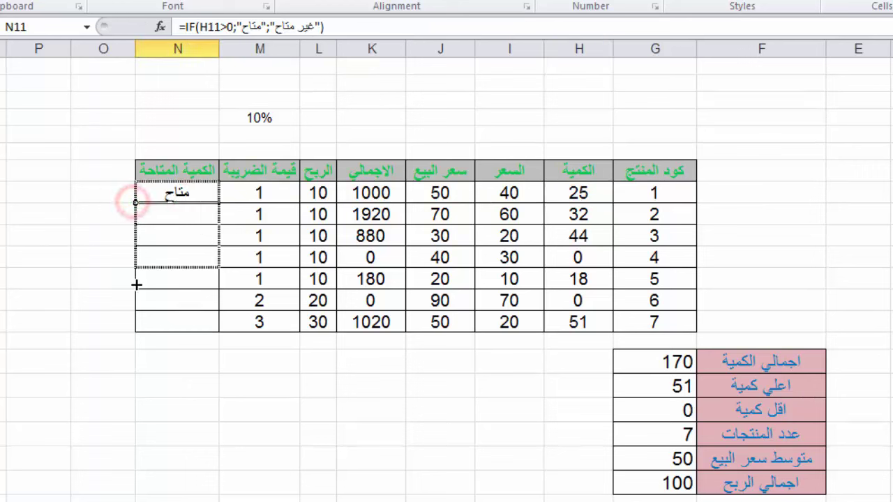
# - Check the labels against the quantities: products 4 and 6 show غير متاح, the others متاح
pyautogui.click(194, 214)
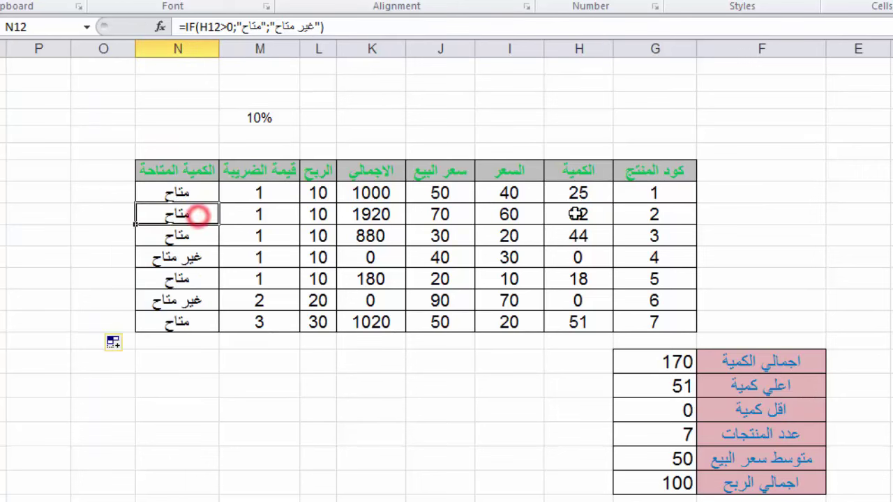
pyautogui.click(576, 213)
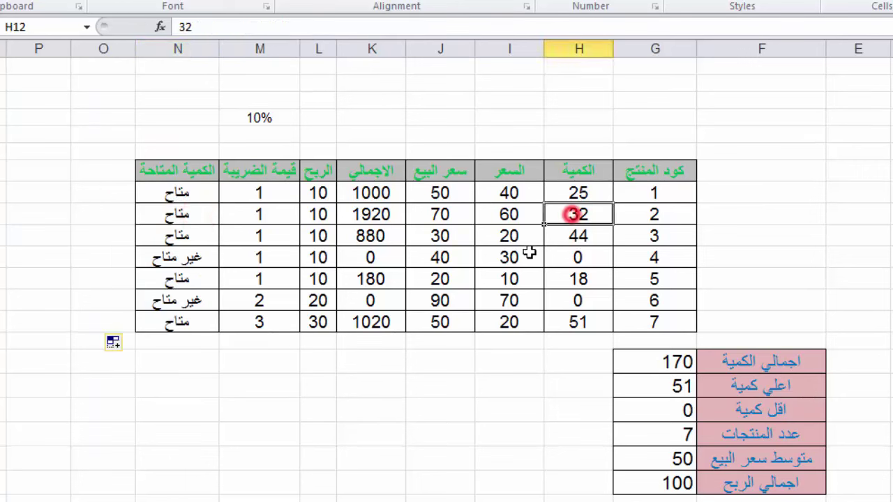
pyautogui.click(576, 237)
pyautogui.click(559, 256)
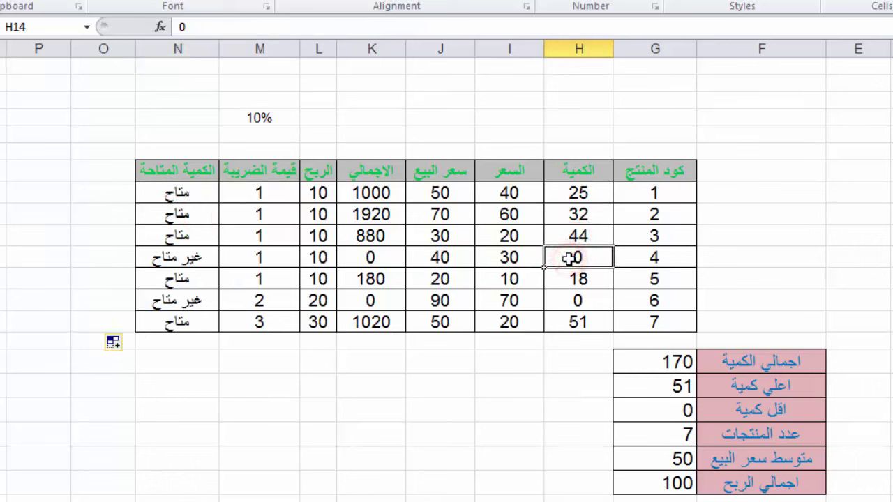
pyautogui.click(157, 261)
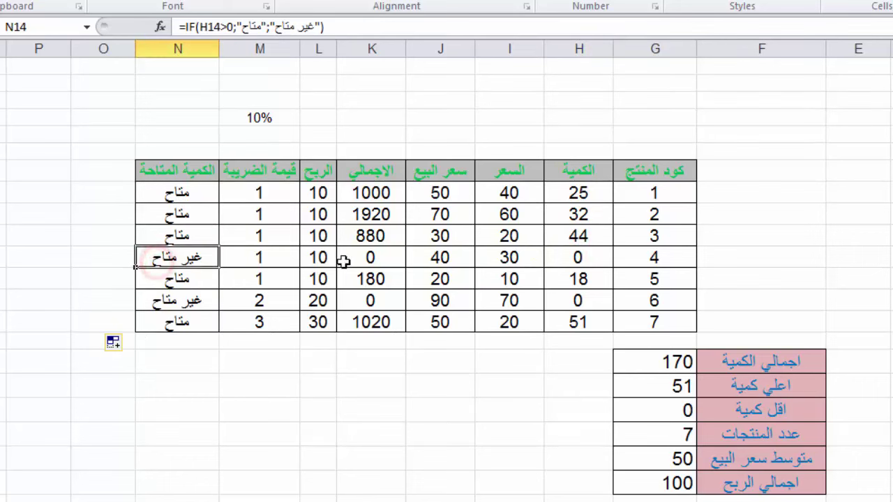
pyautogui.click(574, 281)
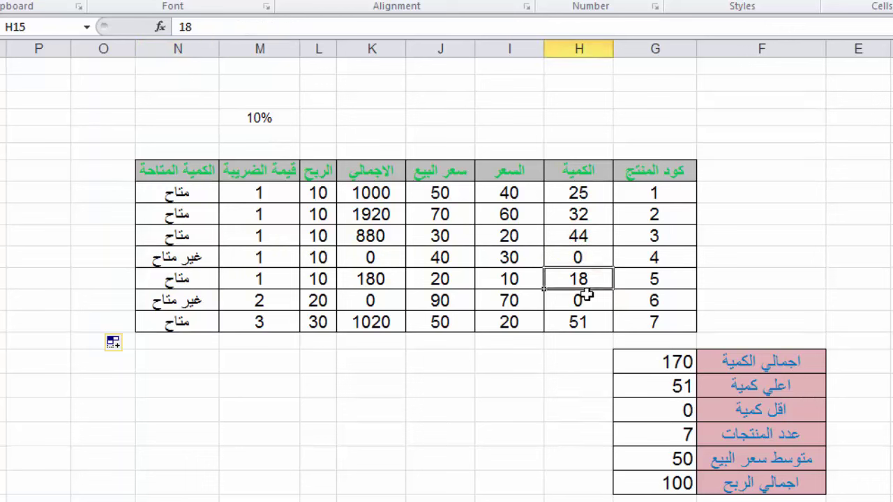
pyautogui.click(578, 300)
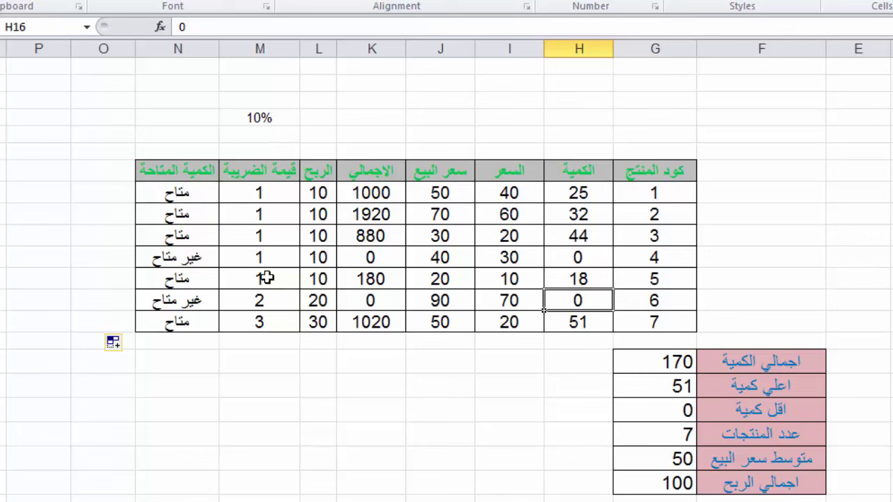
pyautogui.click(169, 189)
# - Clear the stock-label formulas from N11:N17 and cancel an IF insertion for N11
pyautogui.moveTo(169, 190); pyautogui.dragTo(170, 321)
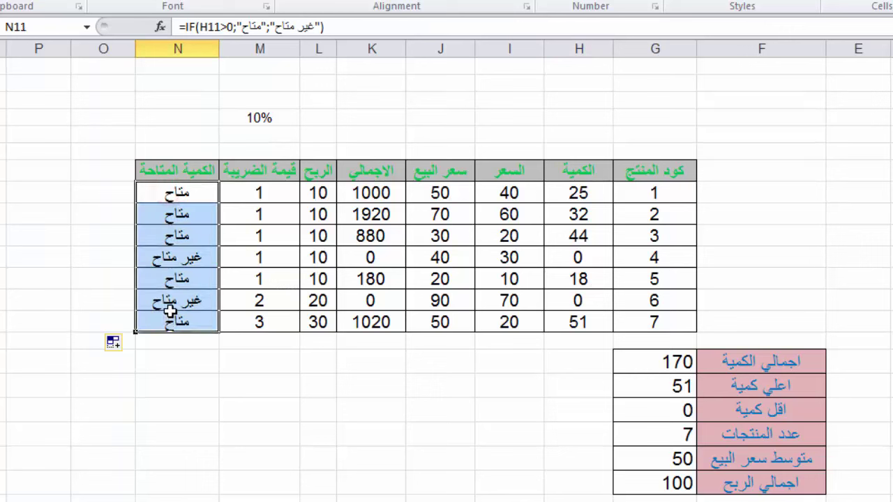
pyautogui.press('Delete')
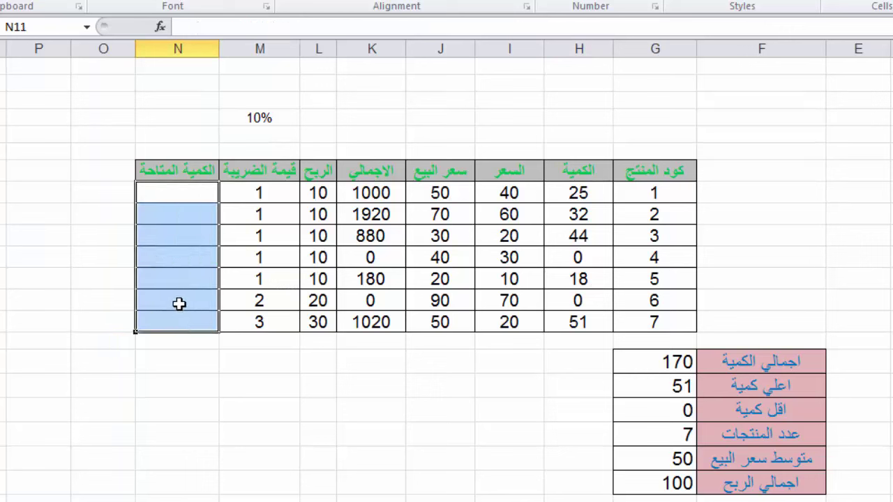
pyautogui.click(170, 195)
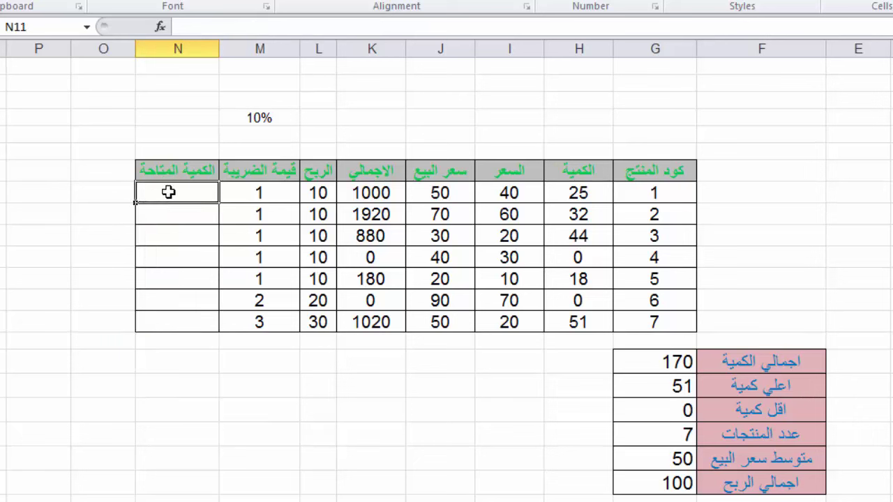
pyautogui.click(161, 28)
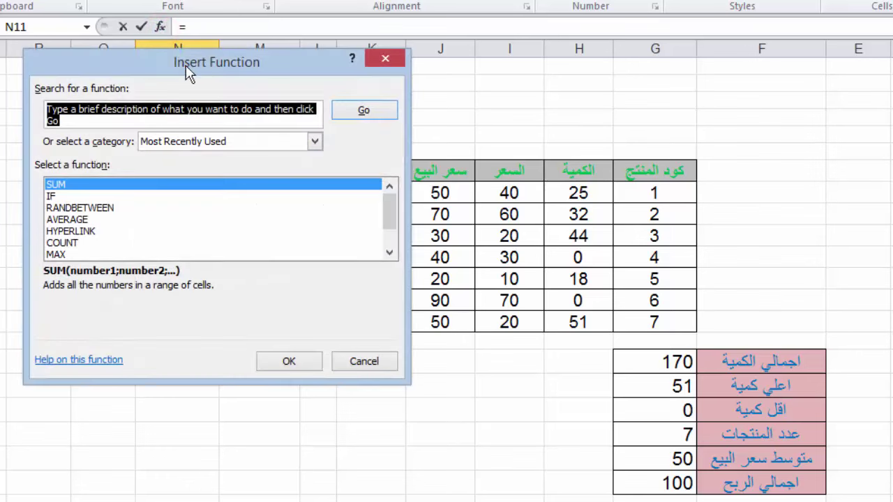
pyautogui.click(52, 197)
pyautogui.click(272, 362)
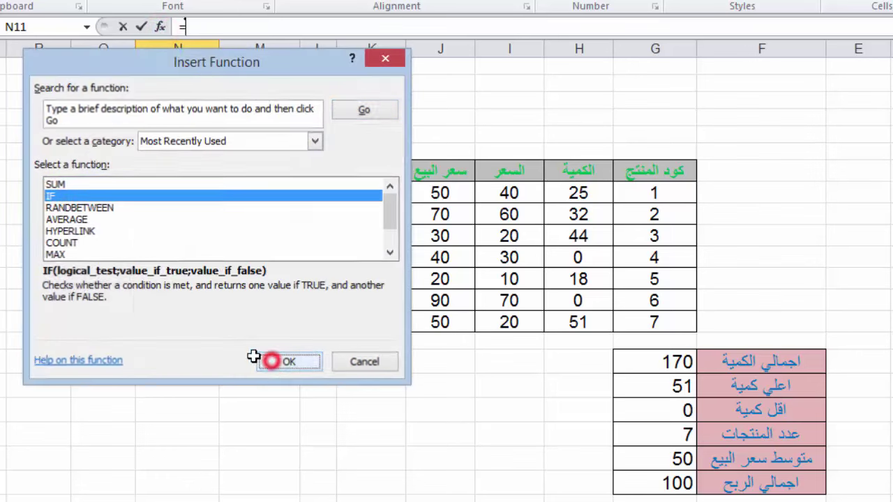
pyautogui.click(399, 324)
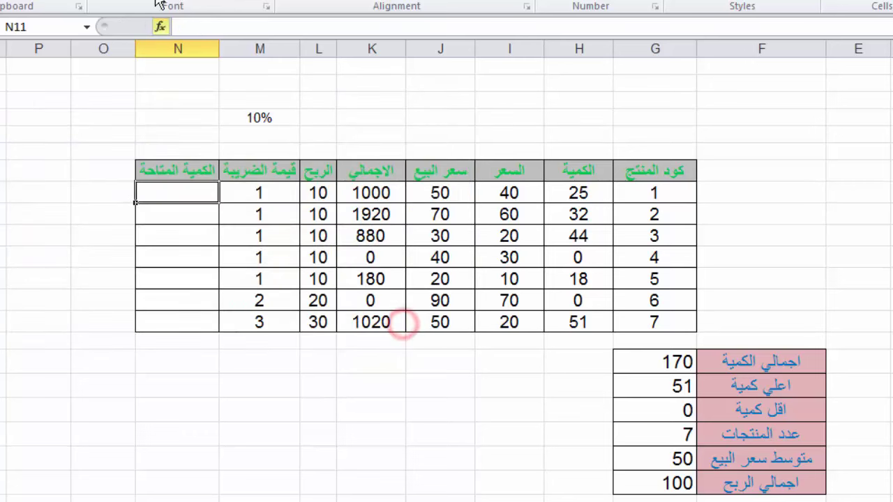
pyautogui.hotkey('alt', 'm')
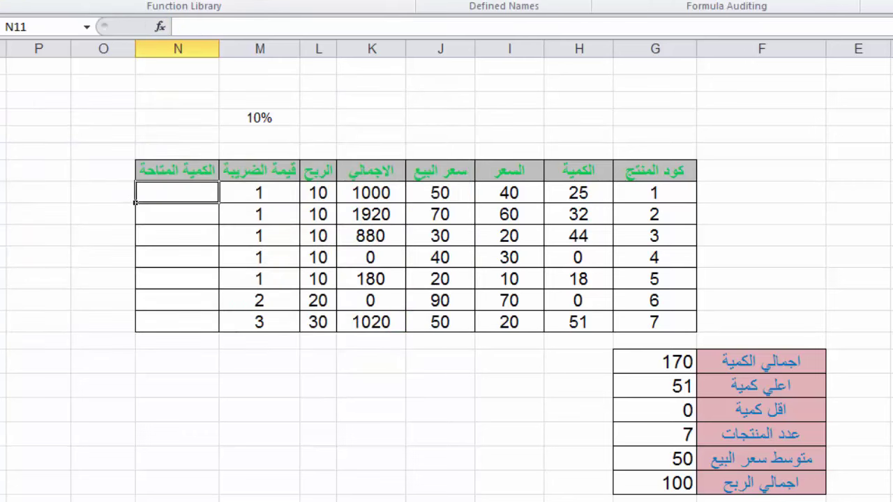
# - Insert an IF function in N11 with the logical test H11>15
pyautogui.click(167, 1)
pyautogui.click(175, 58)
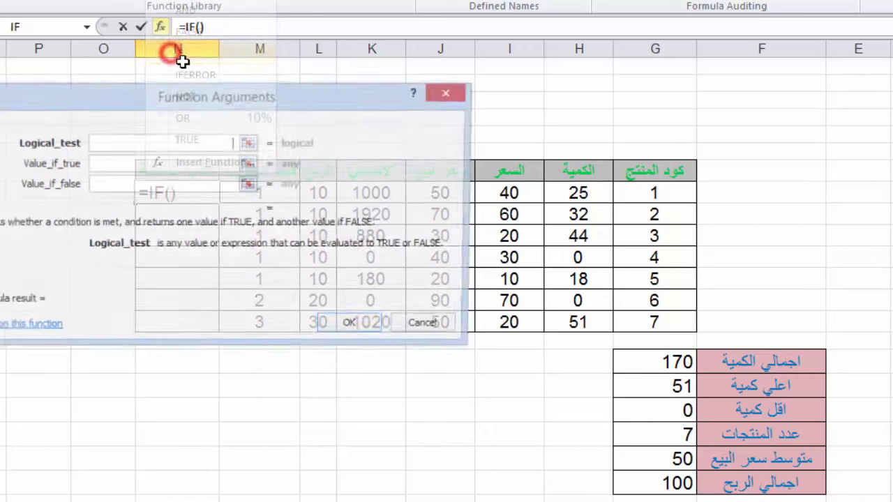
pyautogui.moveTo(224, 102); pyautogui.dragTo(351, 299)
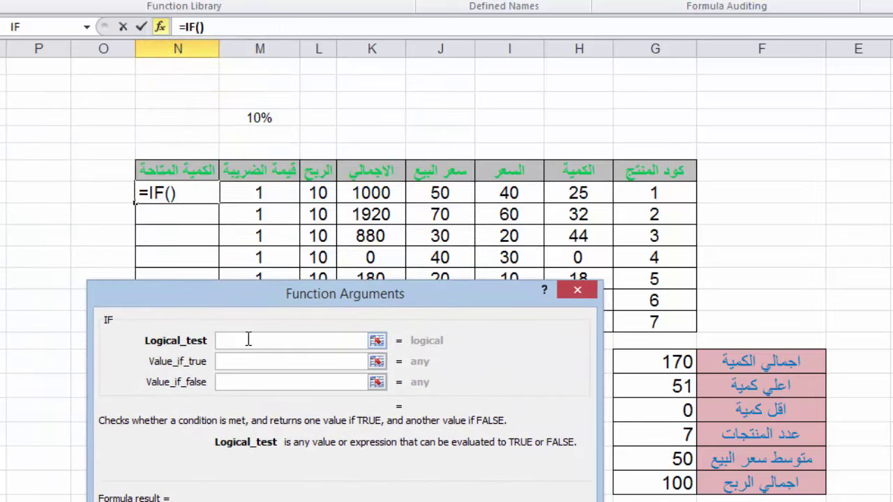
pyautogui.click(593, 193)
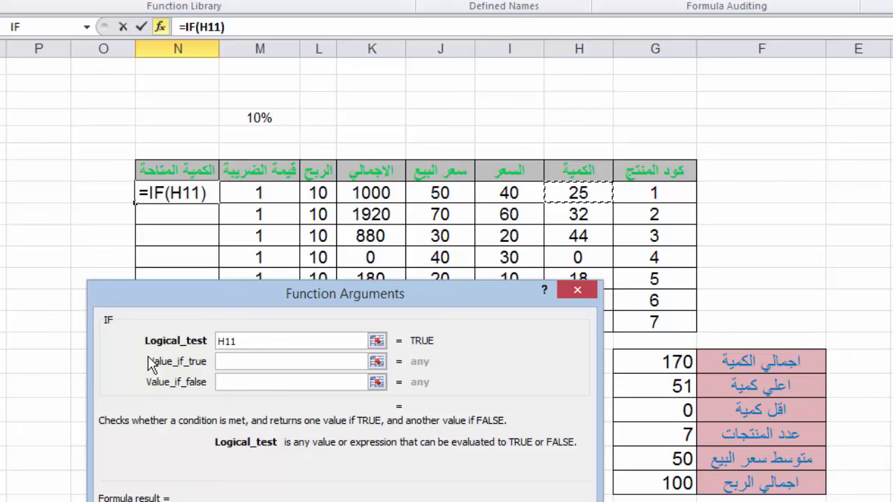
pyautogui.write(':H11')
pyautogui.press('BackSpace')
pyautogui.press('BackSpace')
pyautogui.press('BackSpace')
pyautogui.press('BackSpace')
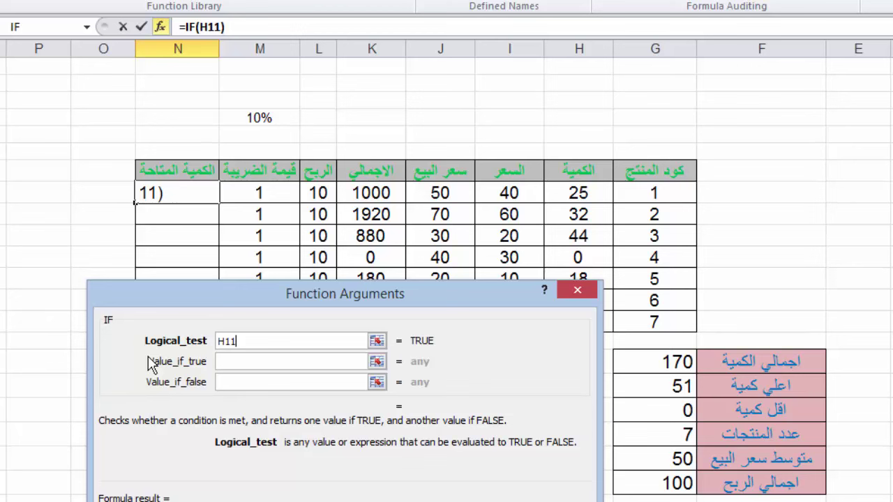
pyautogui.write('>')
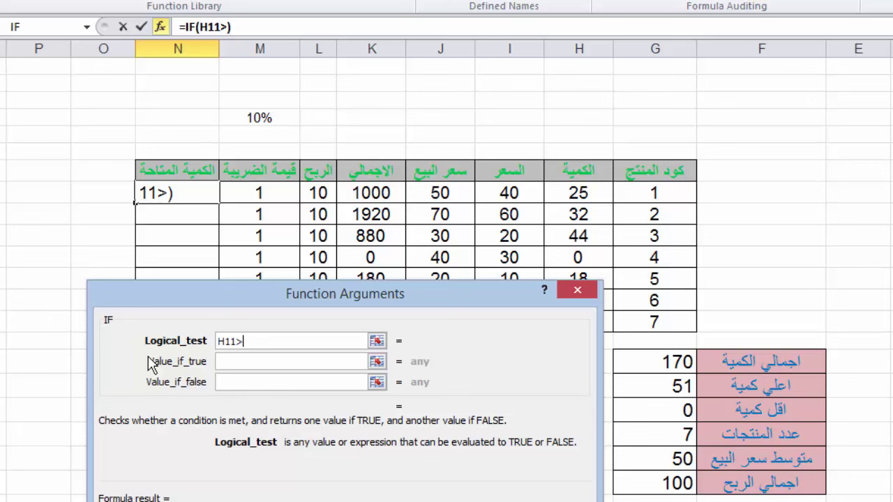
pyautogui.write('15')
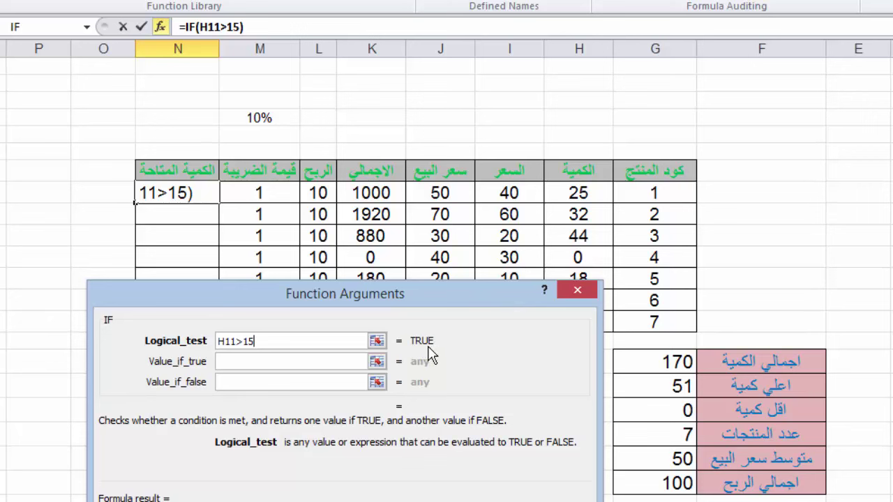
# - Try اوشك على النفا as the true value, then erase it and return to the condition
pyautogui.click(235, 362)
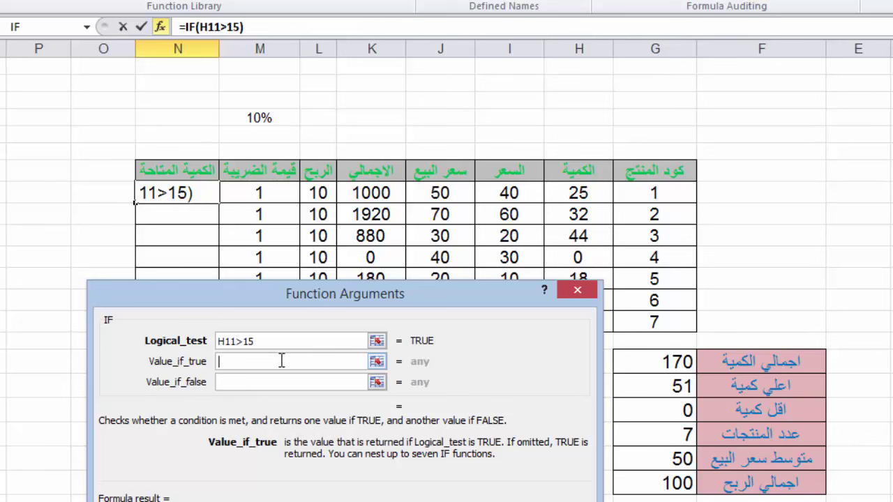
pyautogui.write('h')
pyautogui.press('BackSpace')
pyautogui.write('او')
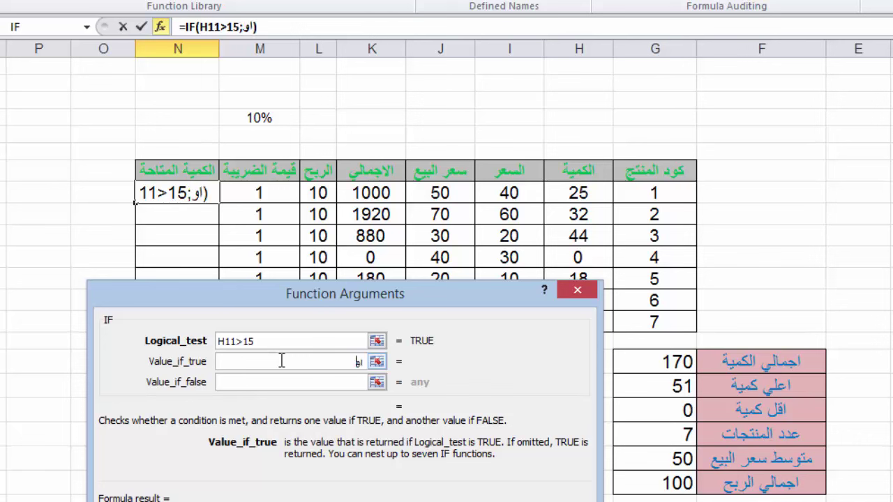
pyautogui.write('شك على ال')
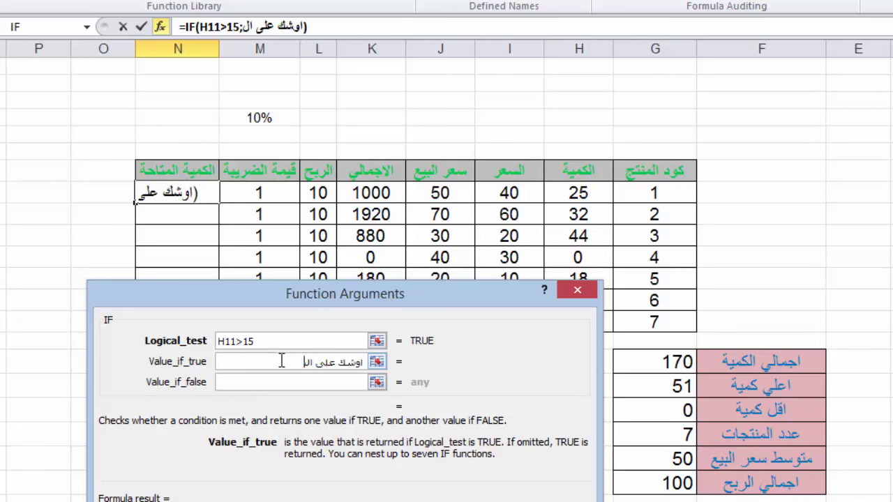
pyautogui.write('نفا')
pyautogui.press('BackSpace')
pyautogui.press('BackSpace')
pyautogui.press('BackSpace')
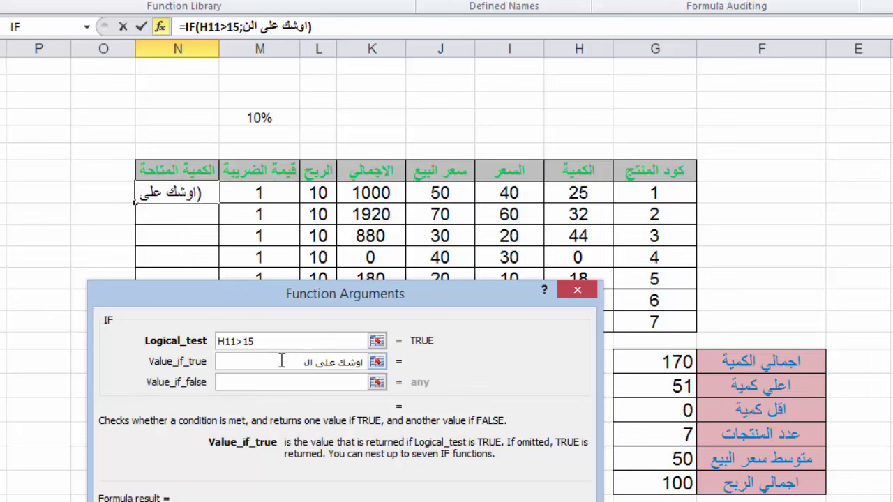
pyautogui.press('BackSpace')
pyautogui.press('BackSpace')
pyautogui.press('BackSpace')
pyautogui.press('BackSpace')
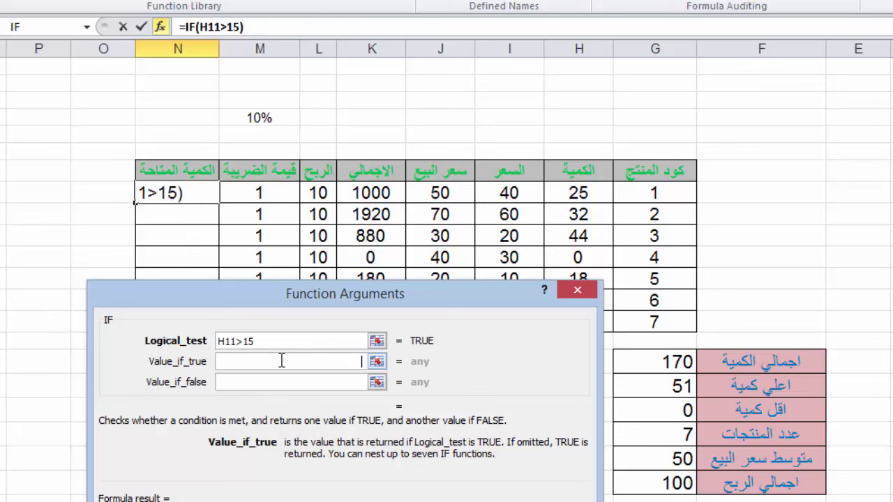
pyautogui.click(256, 341)
# - Change the test to H11>40 returning متوفر, and nest a second IF as the false result
pyautogui.click(257, 341)
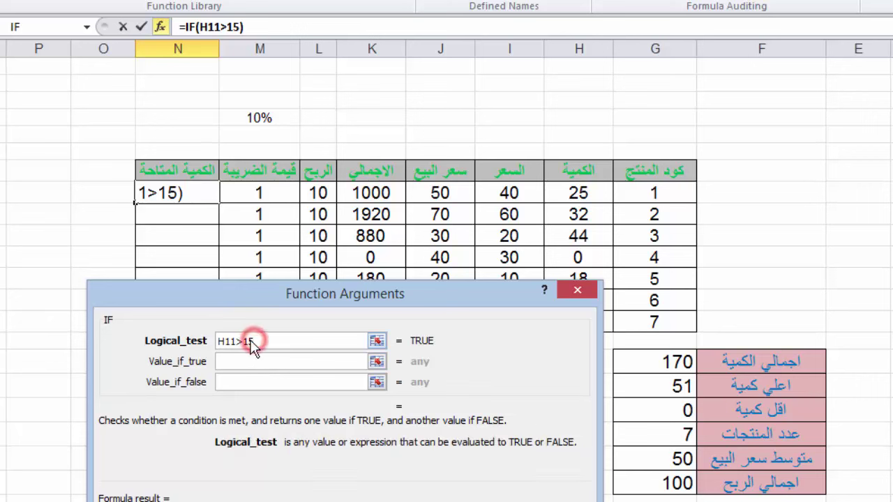
pyautogui.doubleClick(248, 340)
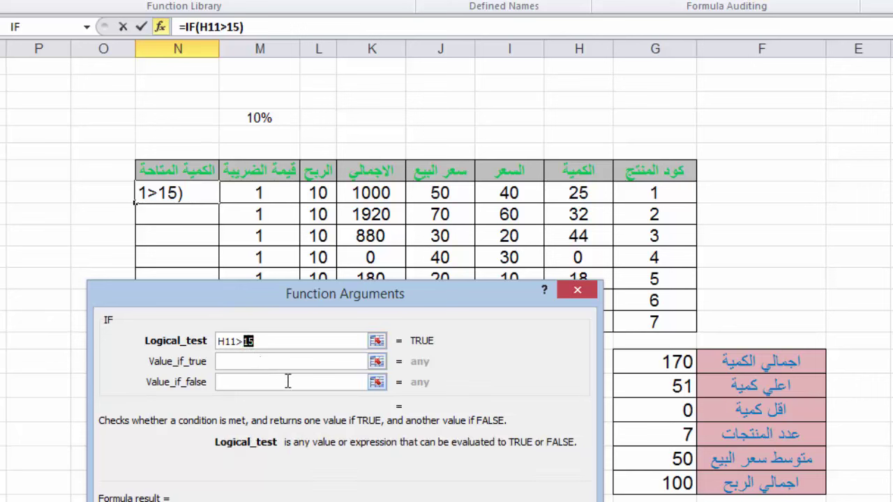
pyautogui.write('40')
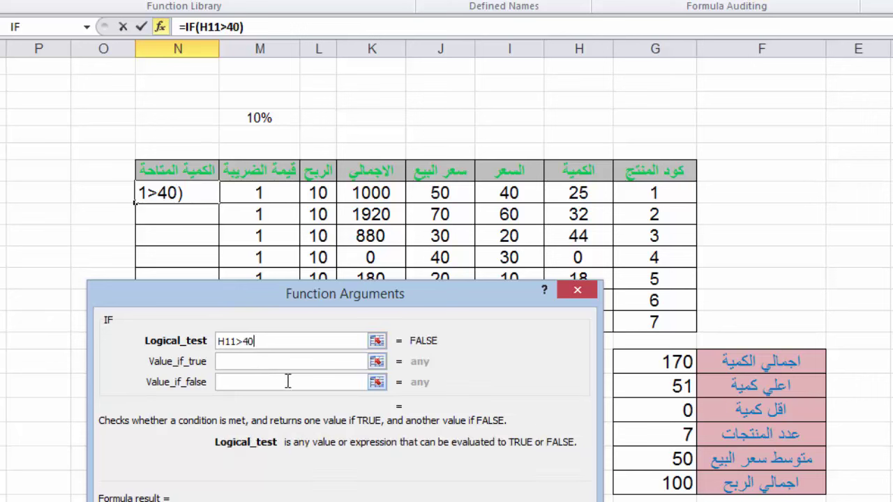
pyautogui.click(288, 362)
pyautogui.write('م')
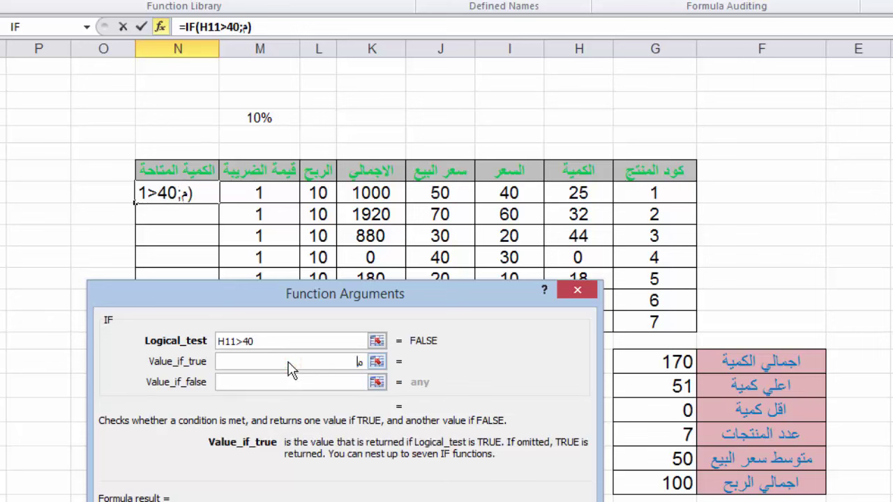
pyautogui.write('توفر')
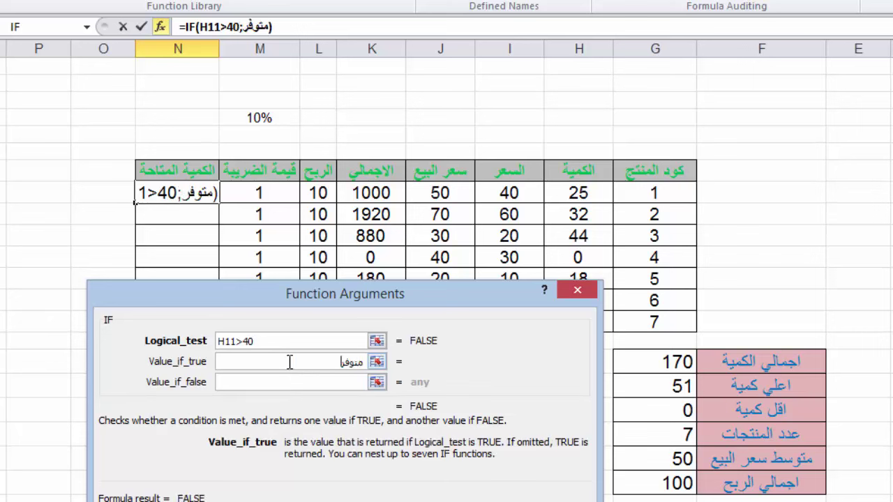
pyautogui.click(295, 383)
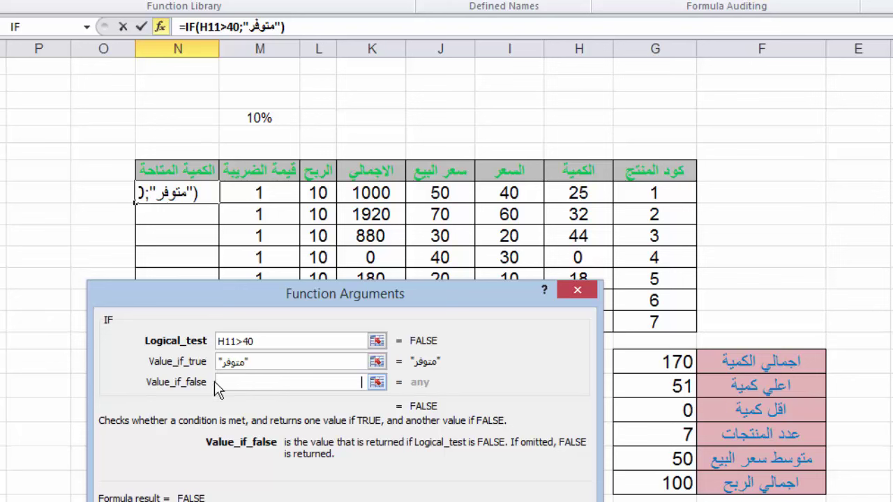
pyautogui.click(31, 27)
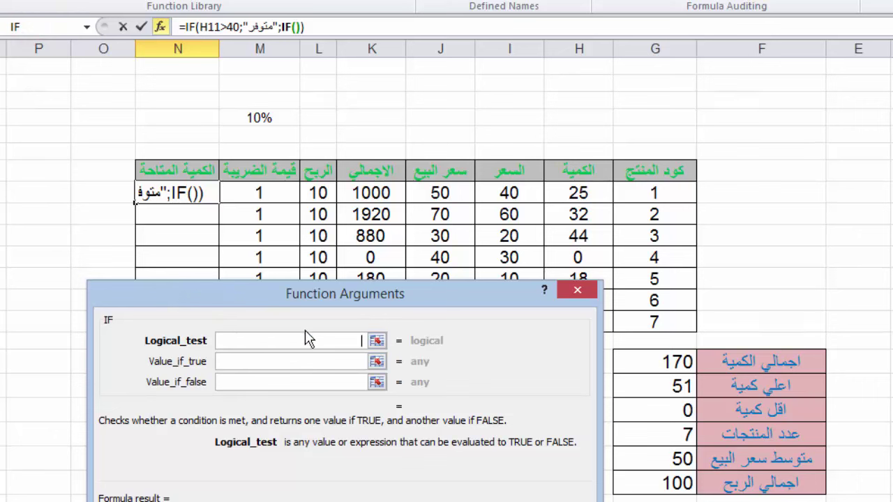
# - Set the nested IF's logical test to H11>25
pyautogui.click(583, 194)
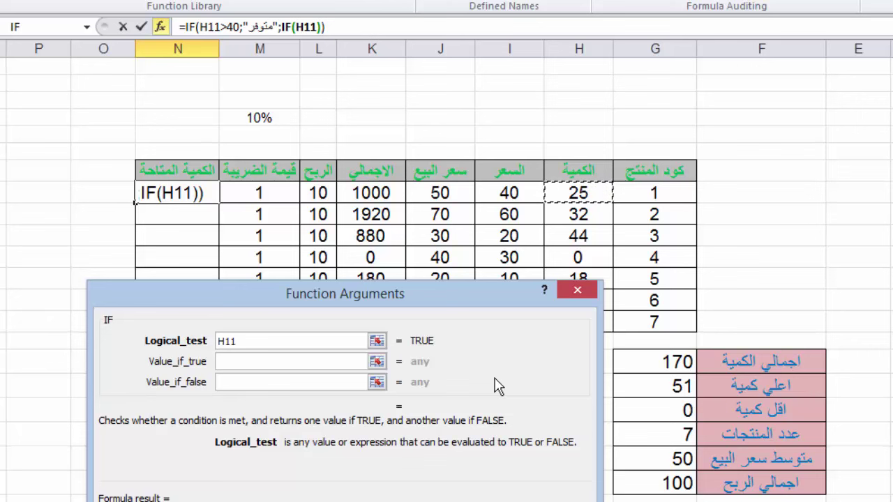
pyautogui.write(':H11')
pyautogui.press('BackSpace')
pyautogui.press('BackSpace')
pyautogui.press('BackSpace')
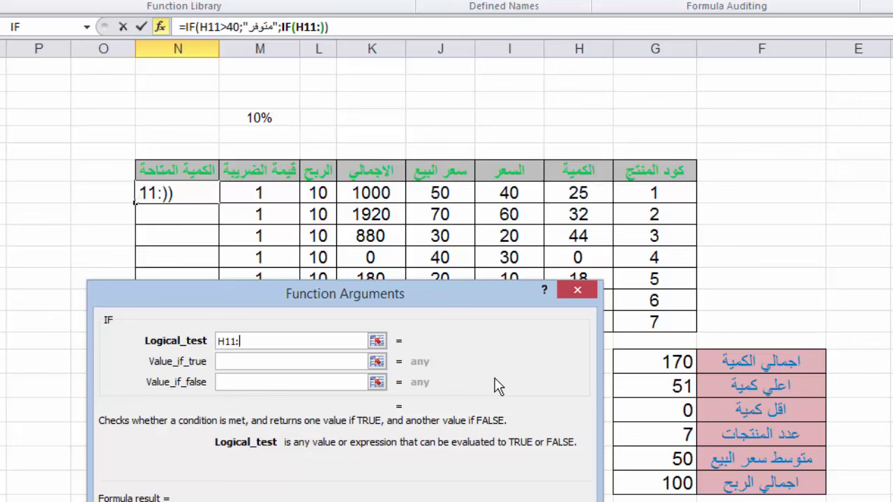
pyautogui.press('BackSpace')
pyautogui.write('>')
pyautogui.write('25')
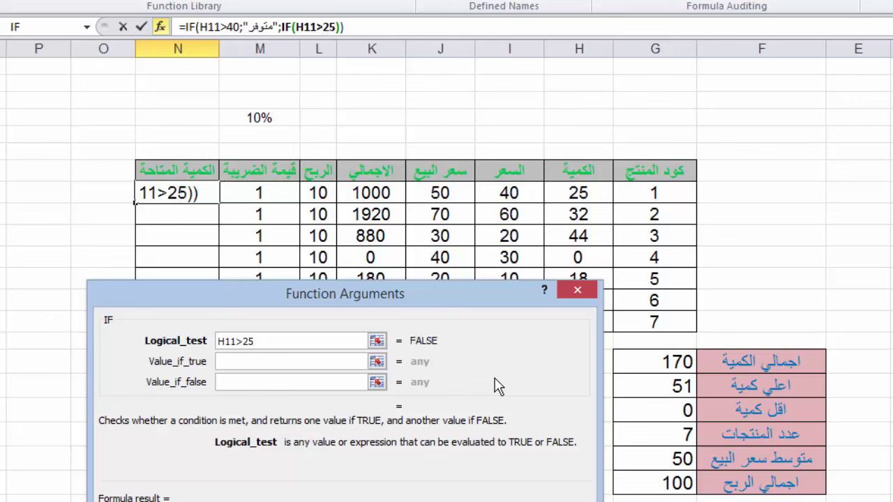
# - Give it اوشكت على النفاذ as the true result and nest a third IF as false
pyautogui.click(255, 361)
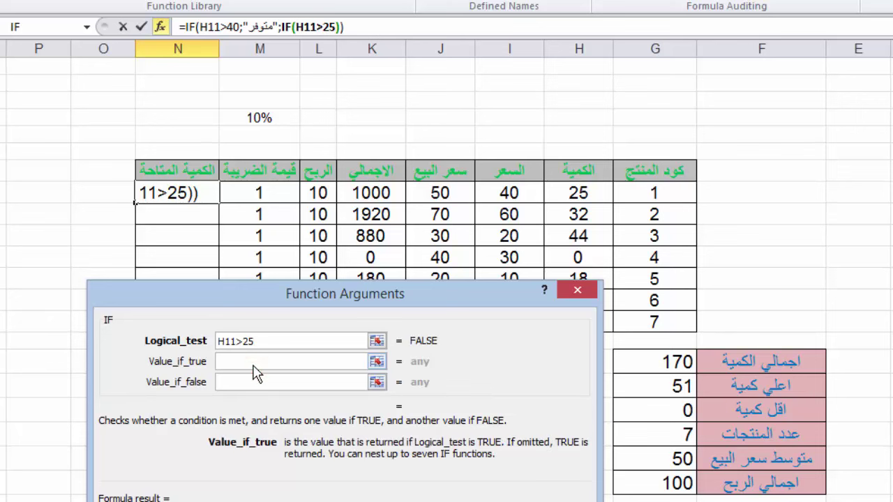
pyautogui.write('h')
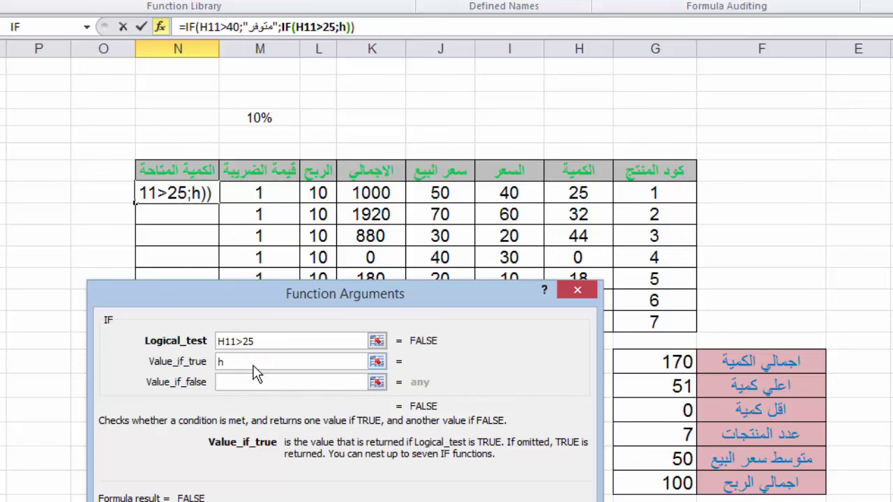
pyautogui.press('BackSpace')
pyautogui.write('اة')
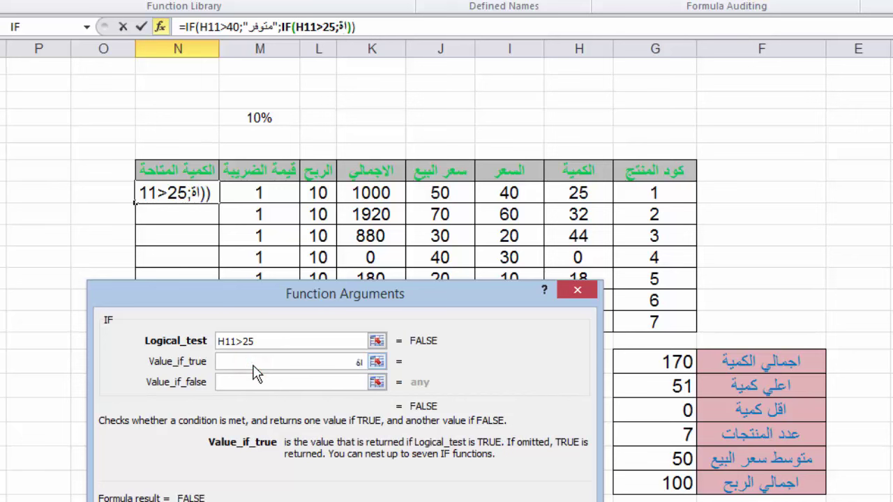
pyautogui.press('BackSpace')
pyautogui.write('وشكت')
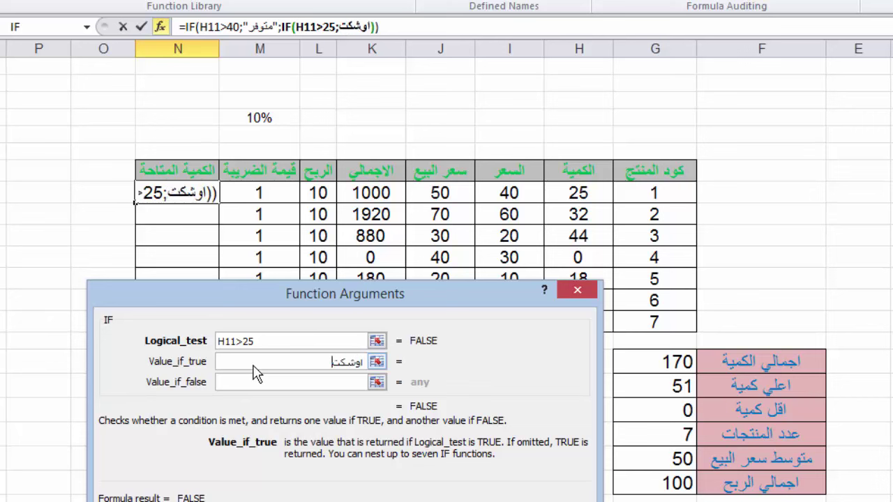
pyautogui.write(' على النفاذ')
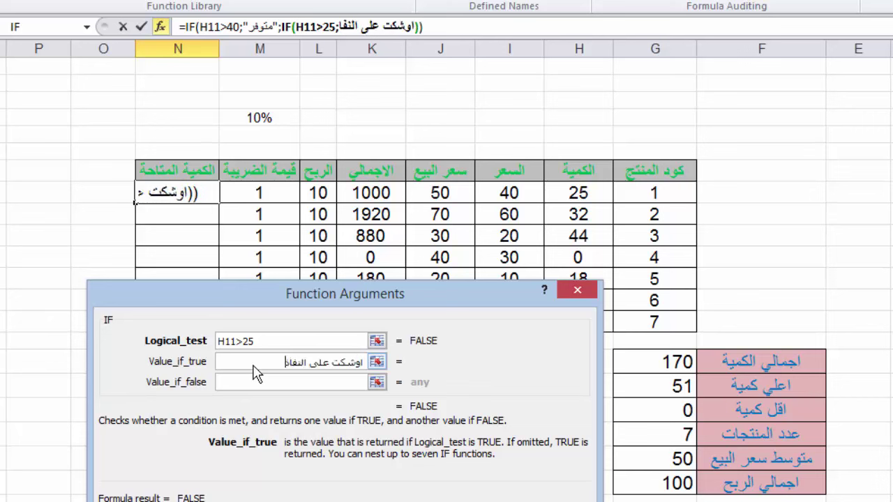
pyautogui.click(267, 383)
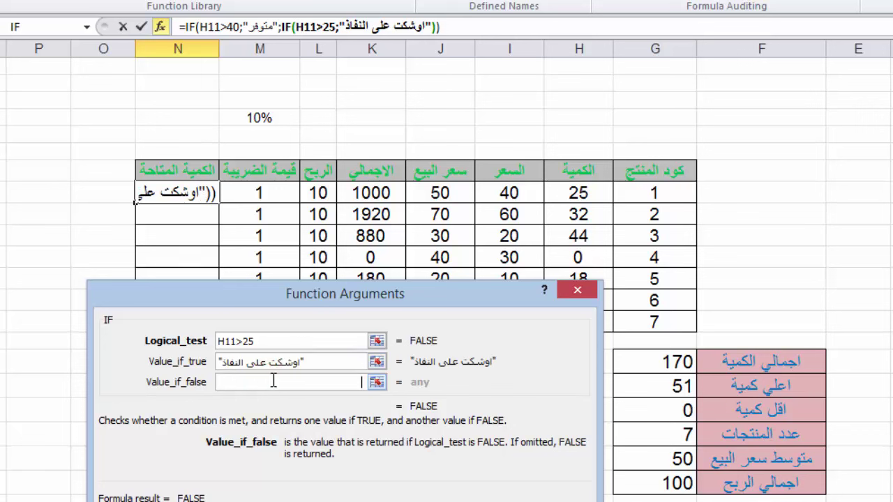
pyautogui.click(28, 27)
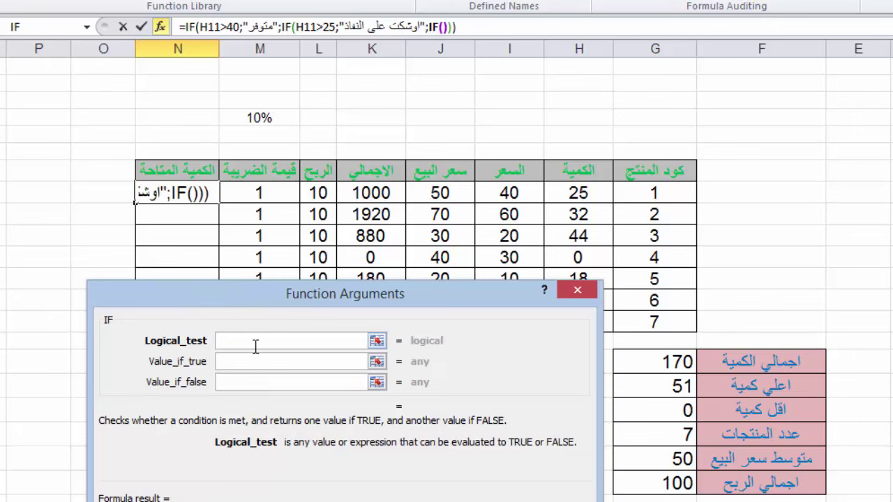
# - Set the third IF to H11>10 returning نقص حاد, otherwise نفذ, and confirm the formula
pyautogui.click(561, 199)
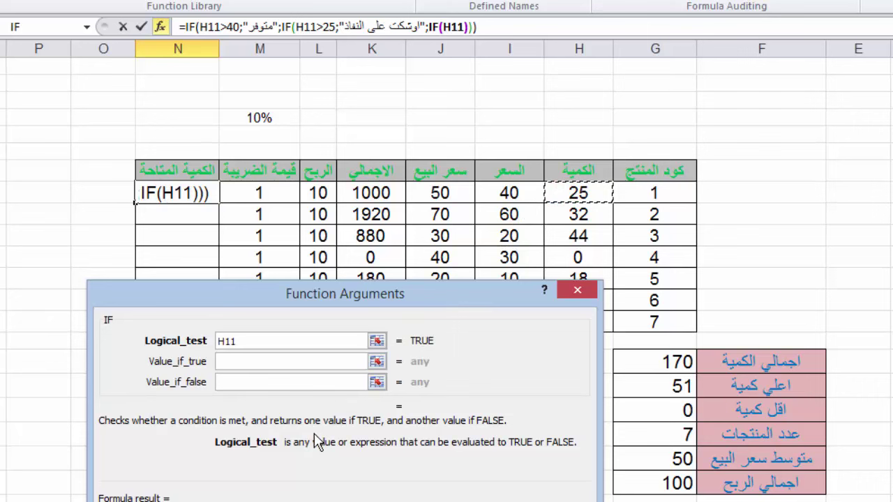
pyautogui.write('>')
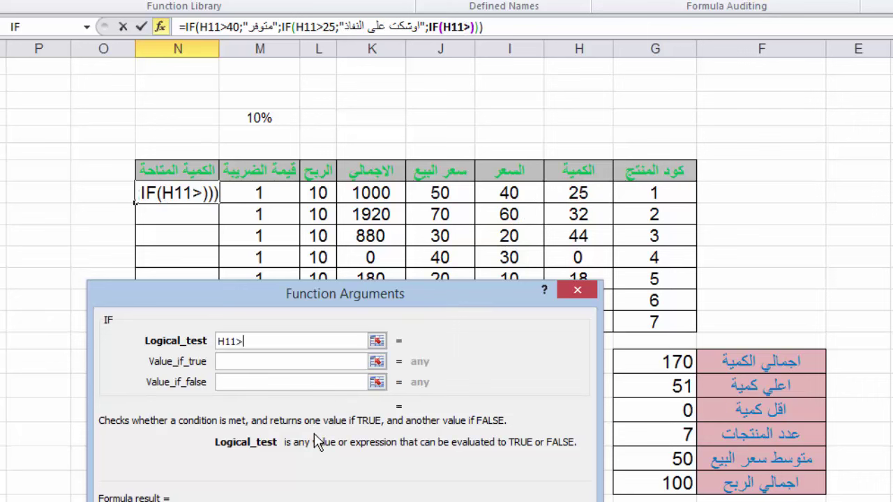
pyautogui.write('10')
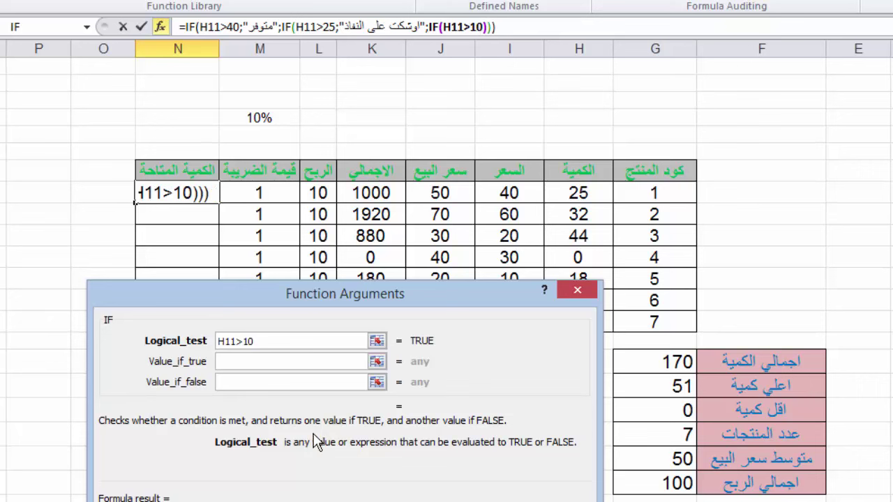
pyautogui.click(243, 360)
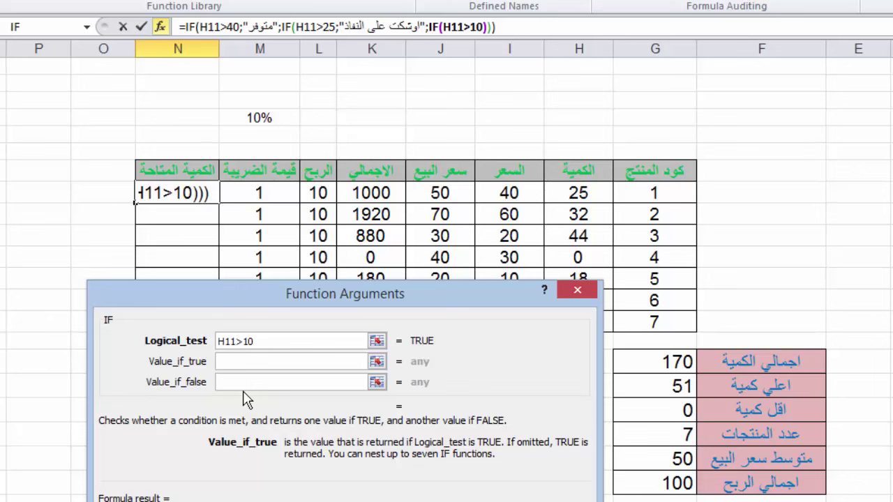
pyautogui.write('نقص حا')
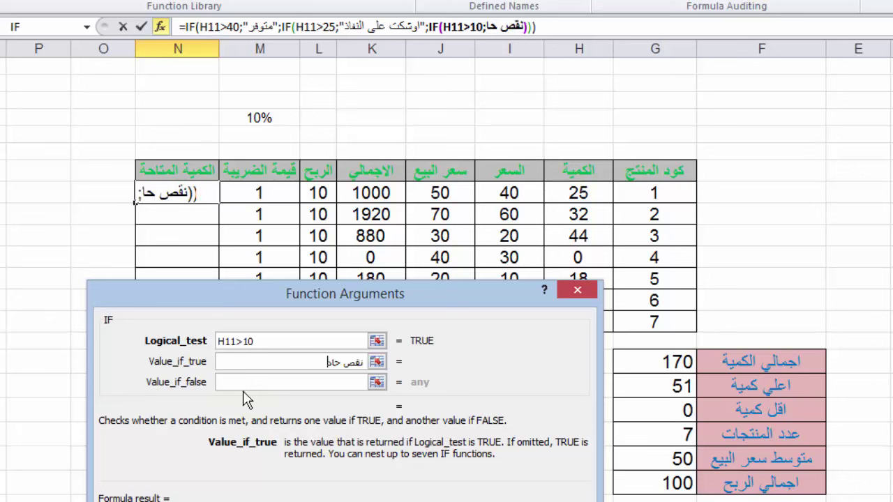
pyautogui.write('د')
pyautogui.click(268, 382)
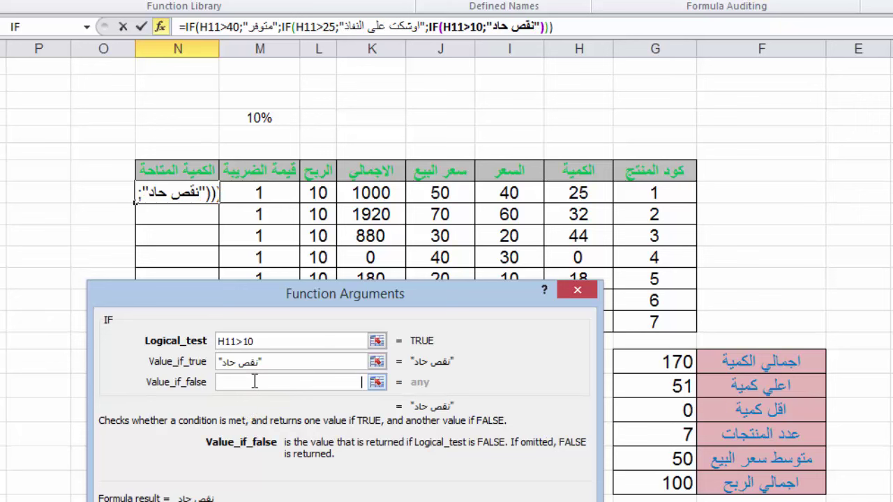
pyautogui.write('نف')
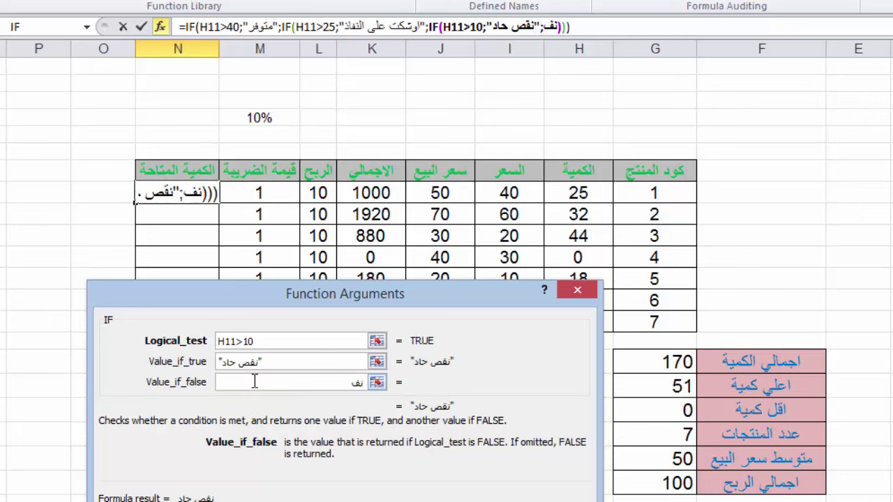
pyautogui.write('ذ')
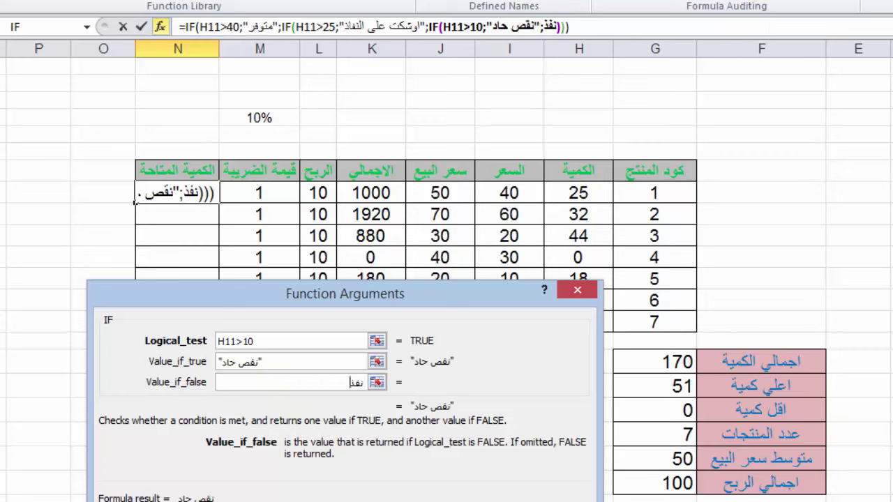
pyautogui.press('Return')
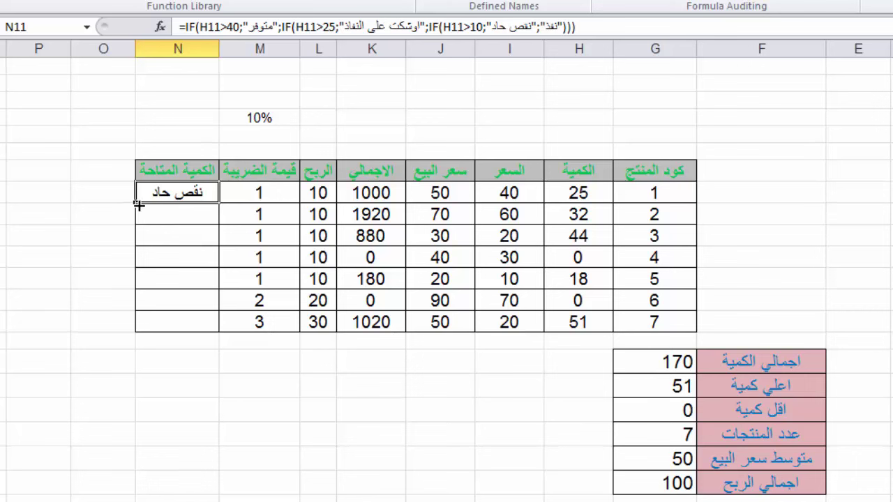
# - Fill the stock-label formula down to N17 and check the copied formulas in N13–N17
pyautogui.moveTo(135, 202); pyautogui.dragTo(136, 325)
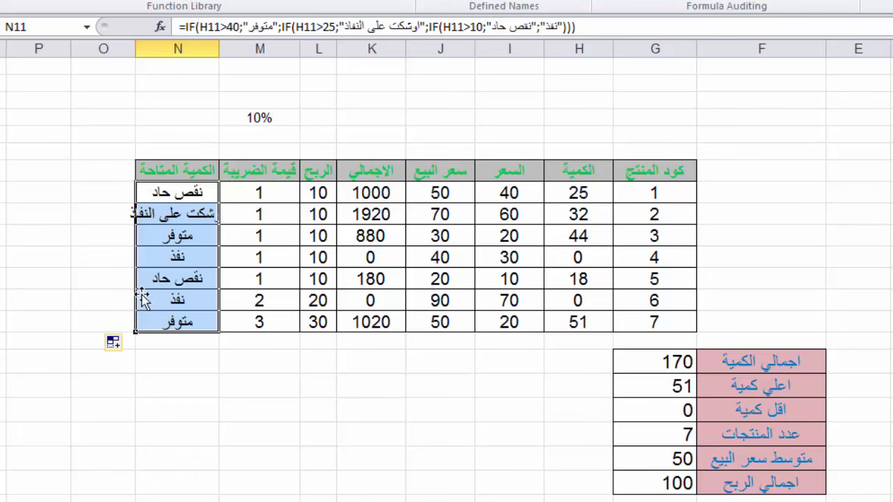
pyautogui.click(190, 236)
pyautogui.click(174, 257)
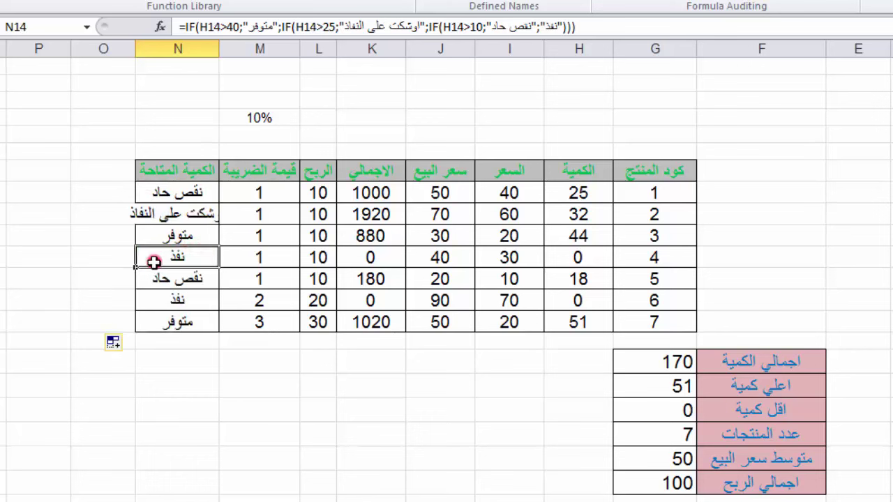
pyautogui.click(175, 279)
pyautogui.click(181, 300)
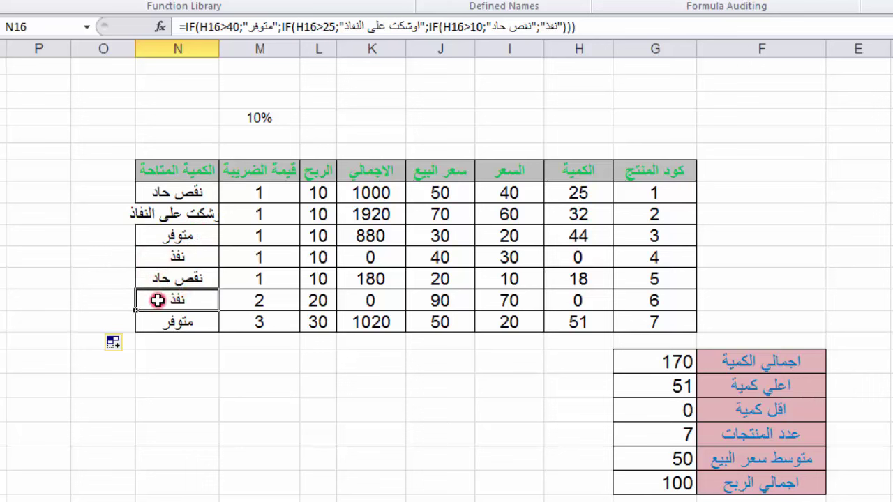
pyautogui.click(183, 323)
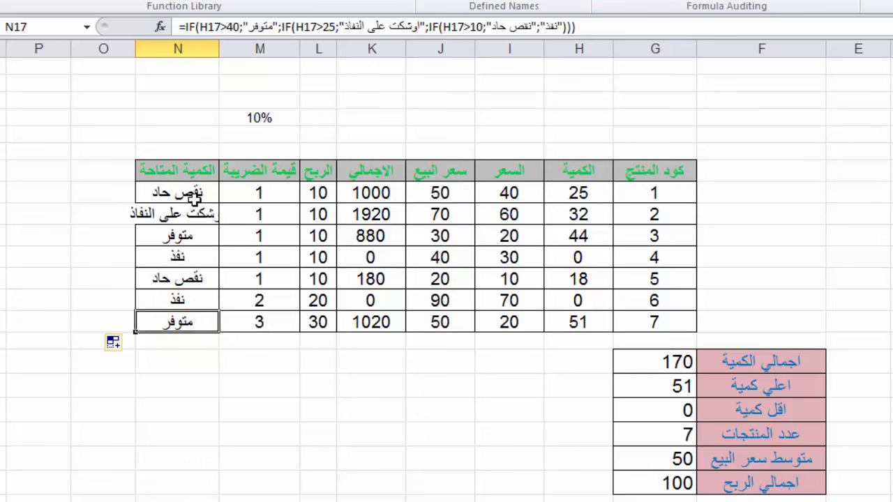
# - Compare H11's quantity 25 with the N11 and N12 formulas, then auto-widen column N
pyautogui.click(581, 198)
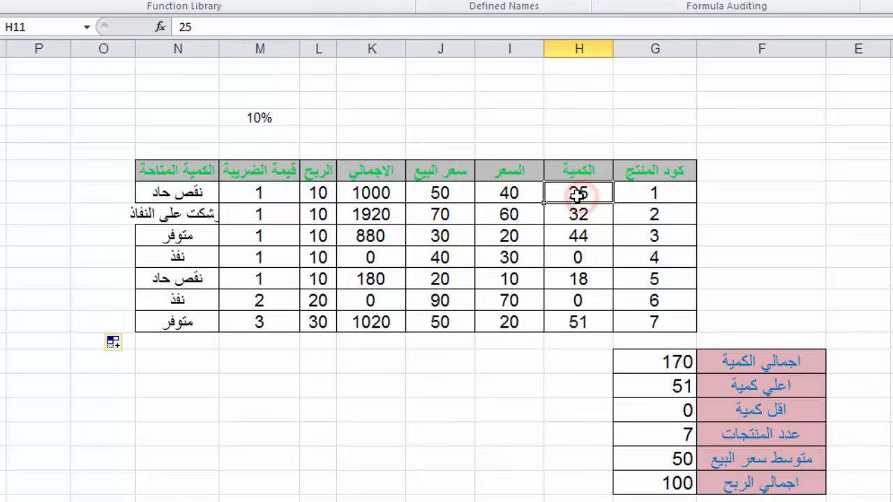
pyautogui.click(169, 202)
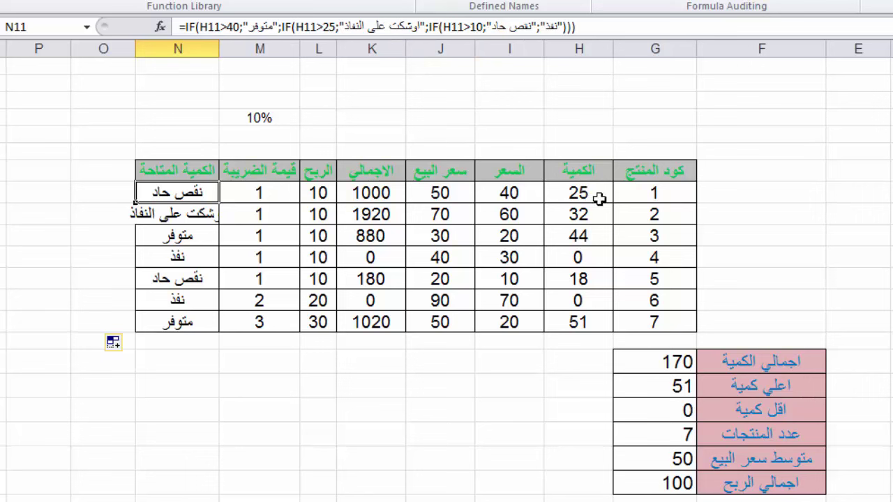
pyautogui.click(185, 219)
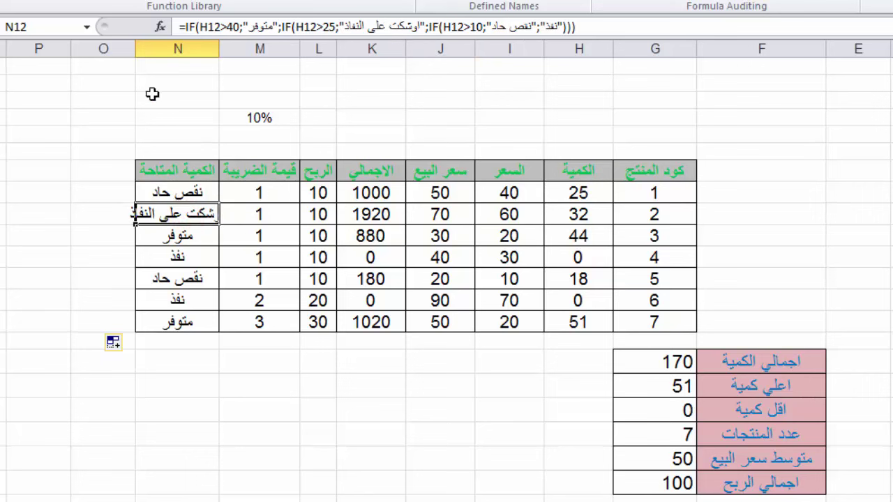
pyautogui.doubleClick(135, 48)
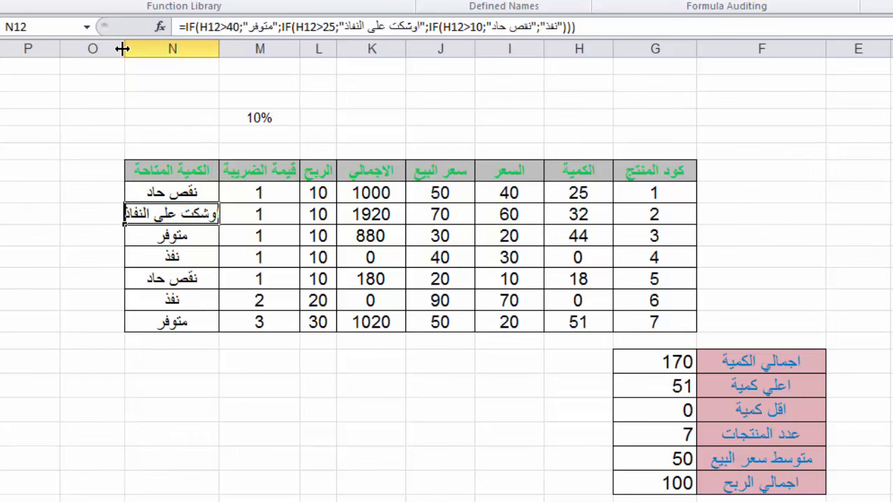
# - Drag column N wider until N12's label اوشكت على النفاذ fits completely
pyautogui.moveTo(122, 48); pyautogui.dragTo(115, 48)
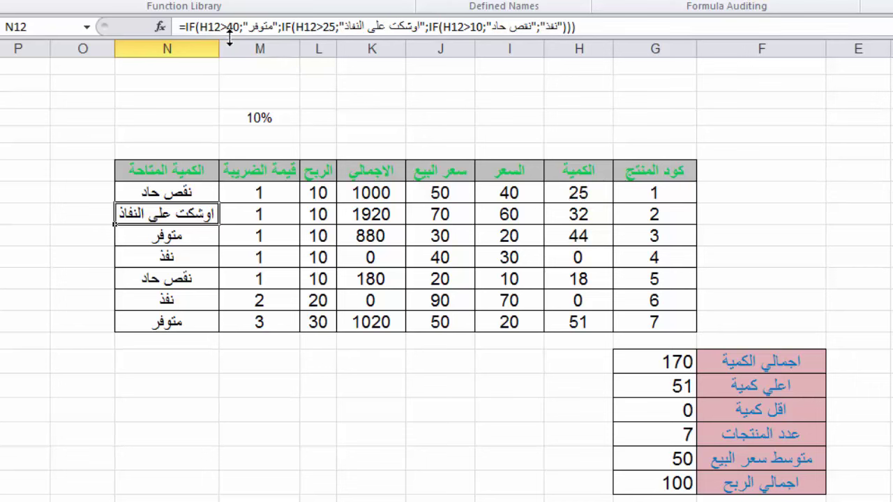
# - Change N12's three thresholds 40, 25 and 10 from > to >= comparisons
pyautogui.click(229, 28)
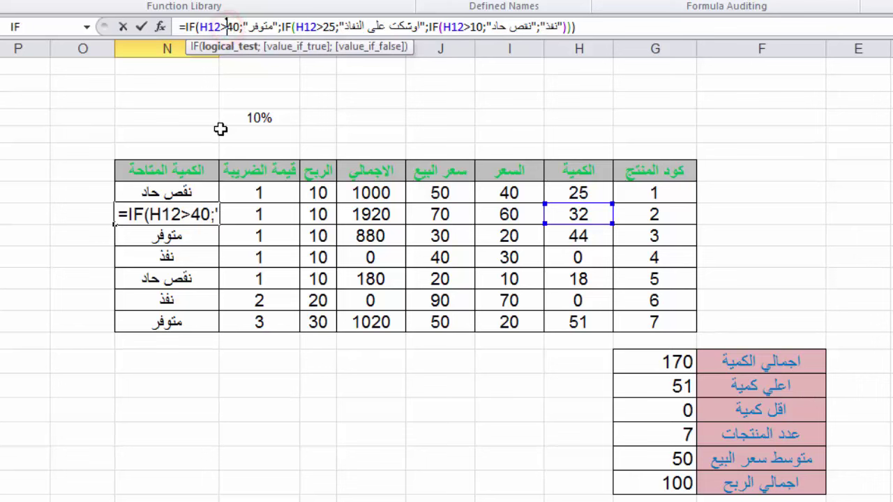
pyautogui.write('=')
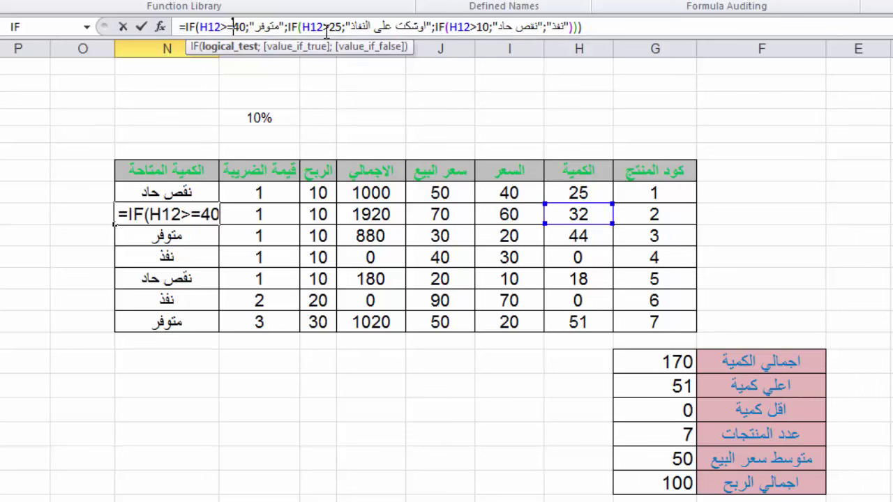
pyautogui.click(328, 27)
pyautogui.write('=')
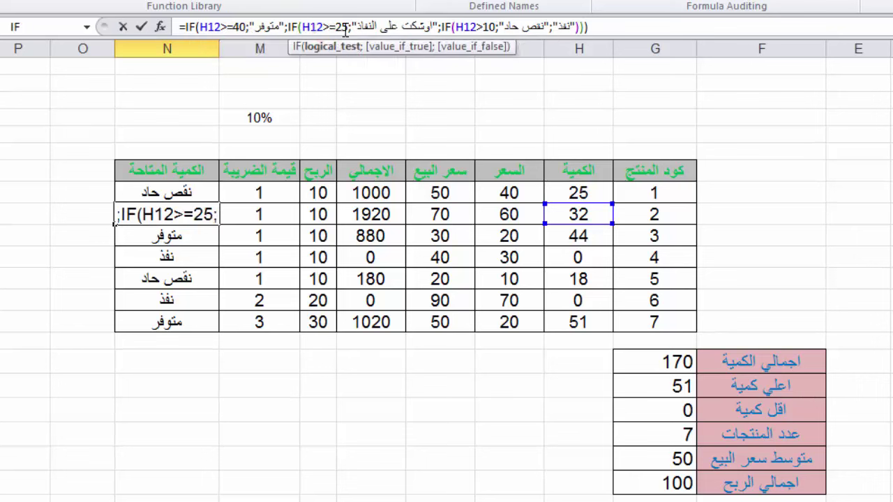
pyautogui.click(490, 27)
pyautogui.write('=')
pyautogui.press('Return')
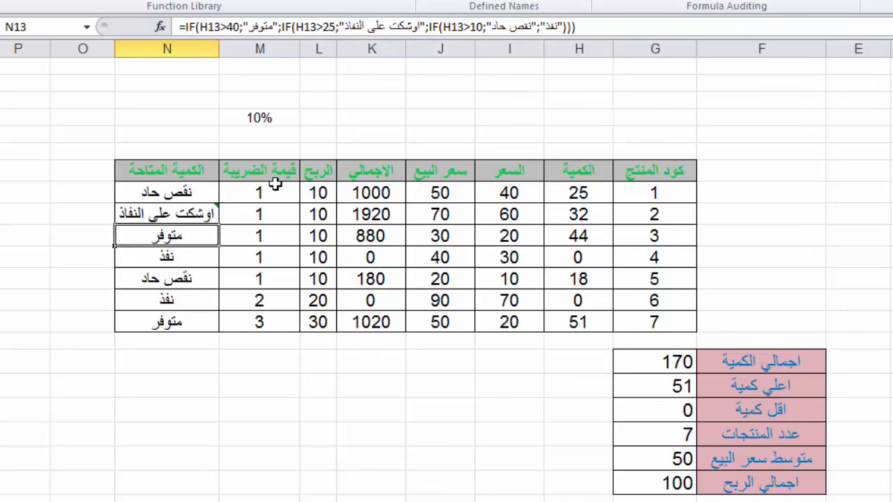
# - Copy the revised N12 formula up to N11 and down to N17, then verify it
pyautogui.click(182, 210)
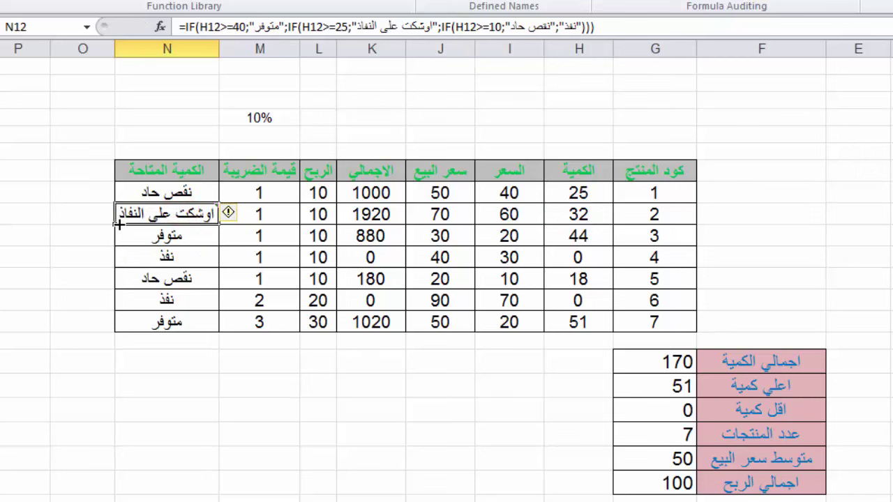
pyautogui.moveTo(114, 223); pyautogui.dragTo(117, 192)
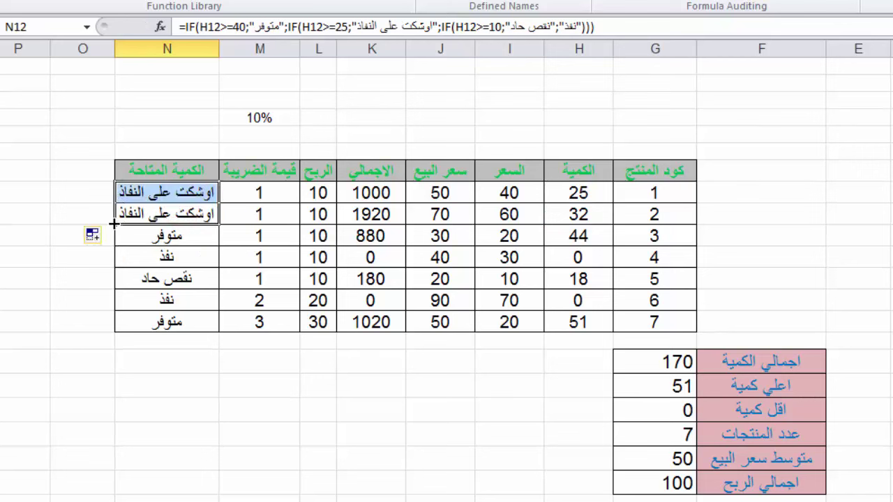
pyautogui.moveTo(114, 224); pyautogui.dragTo(115, 321)
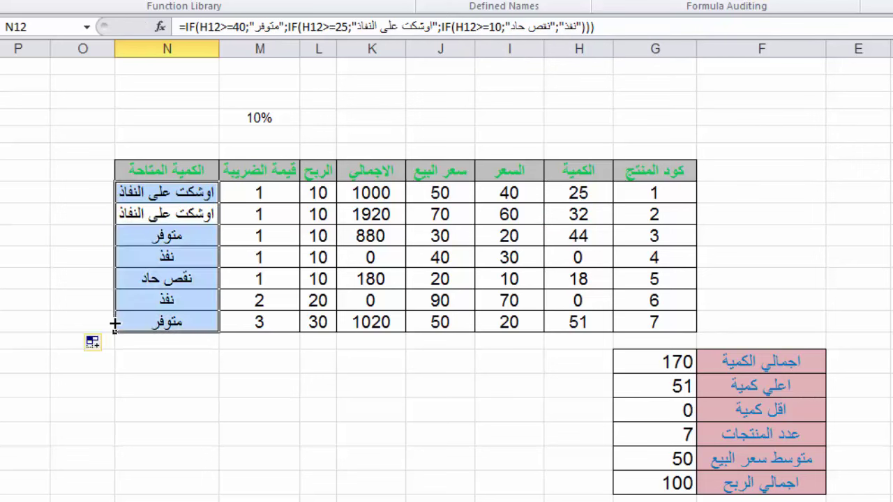
pyautogui.click(136, 257)
pyautogui.click(162, 197)
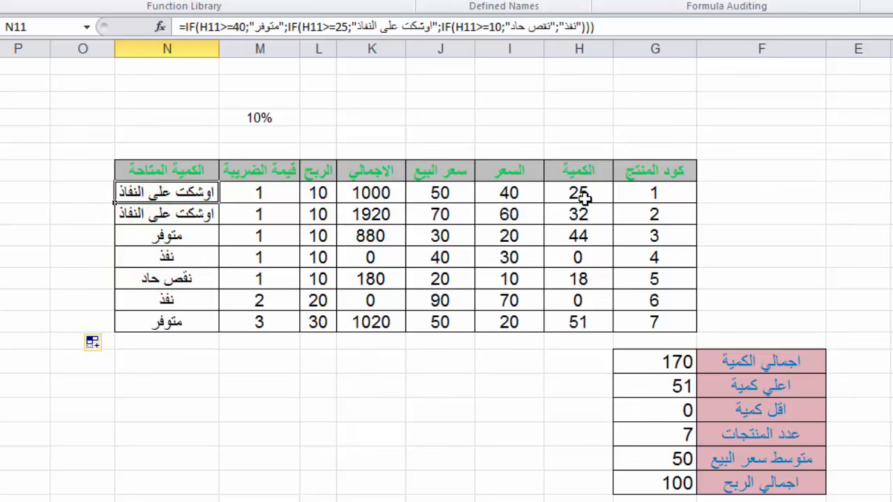
pyautogui.click(506, 83)
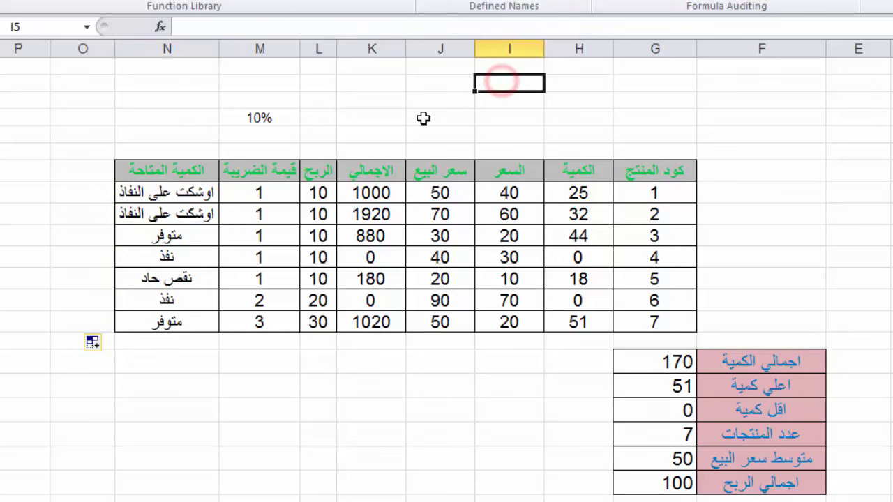
pyautogui.write('.')
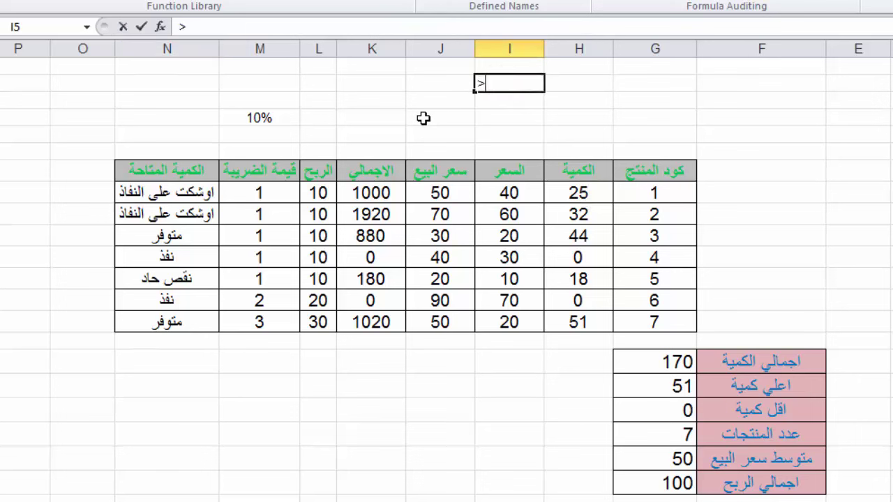
pyautogui.press('Return')
pyautogui.write('<')
pyautogui.press('Return')
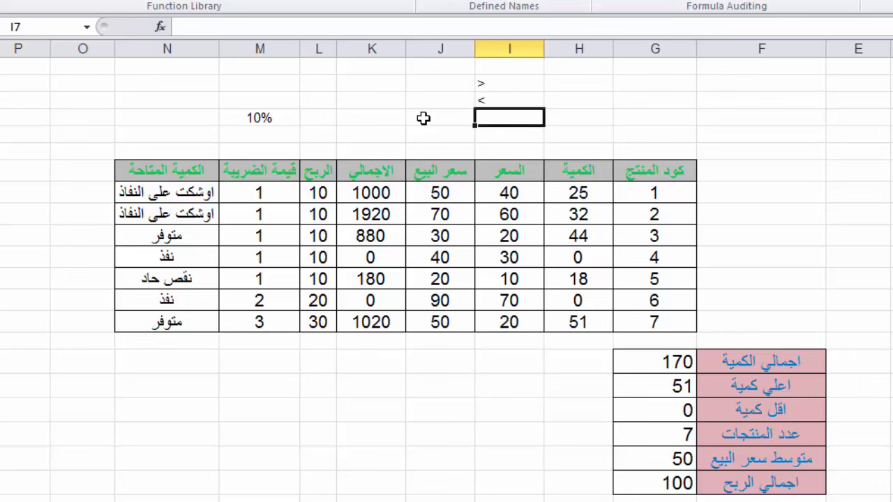
pyautogui.write('>=')
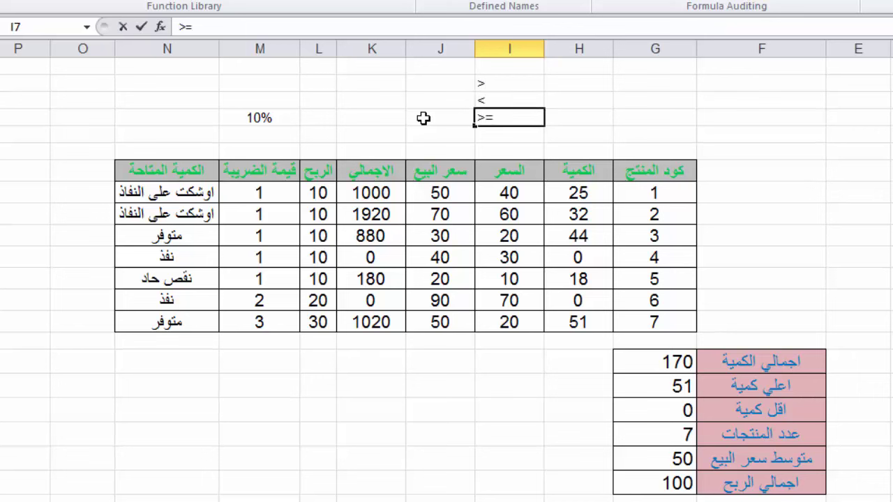
pyautogui.press('Return')
pyautogui.write('<=')
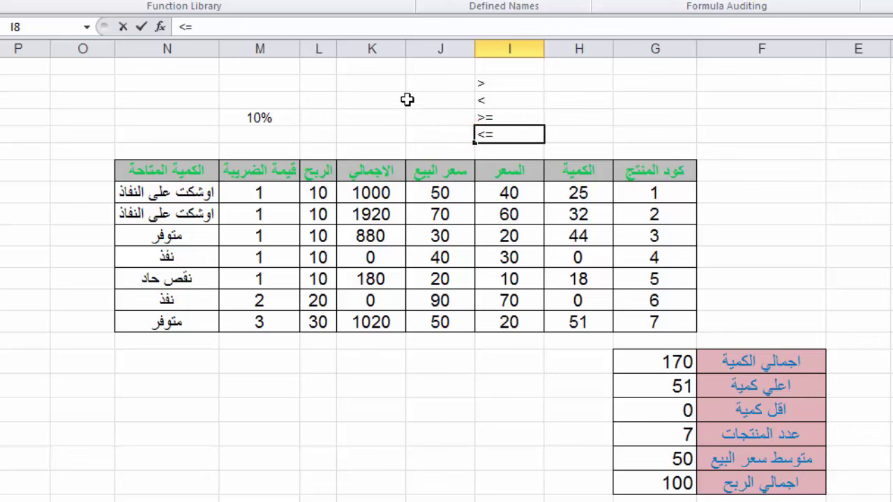
pyautogui.click(409, 85)
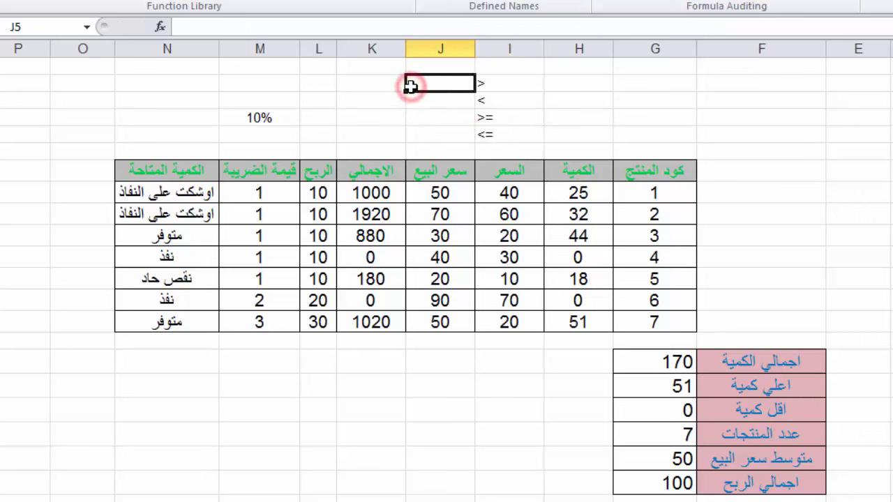
pyautogui.write('=')
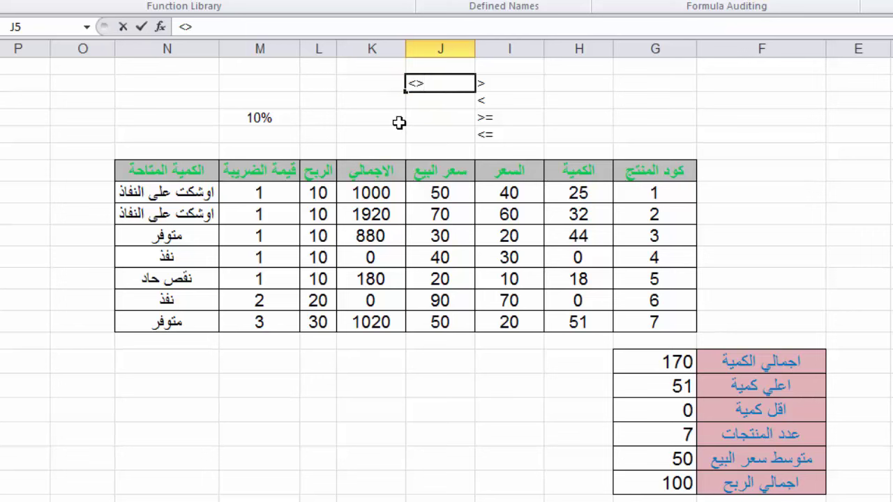
pyautogui.click(414, 119)
pyautogui.moveTo(509, 79)
pyautogui.mouseDown()
pyautogui.moveTo(429, 125)
pyautogui.moveTo(429, 135)
pyautogui.mouseUp()
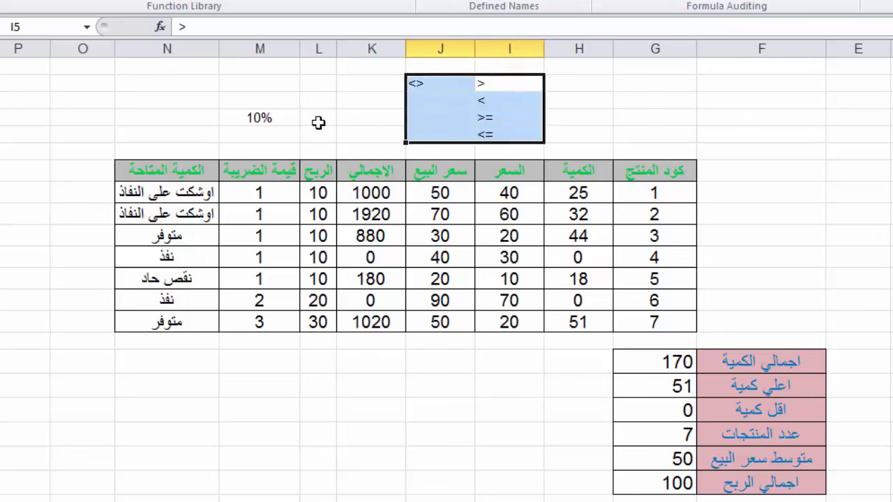
pyautogui.press('Delete')
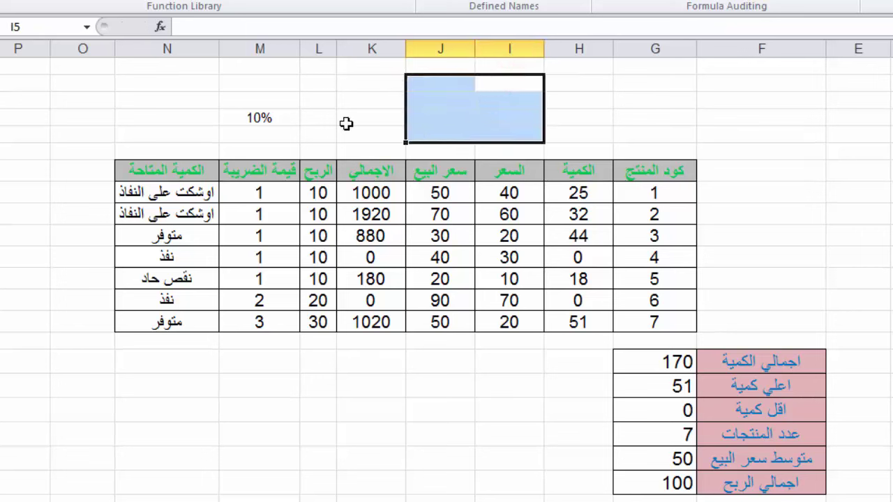
pyautogui.click(345, 120)
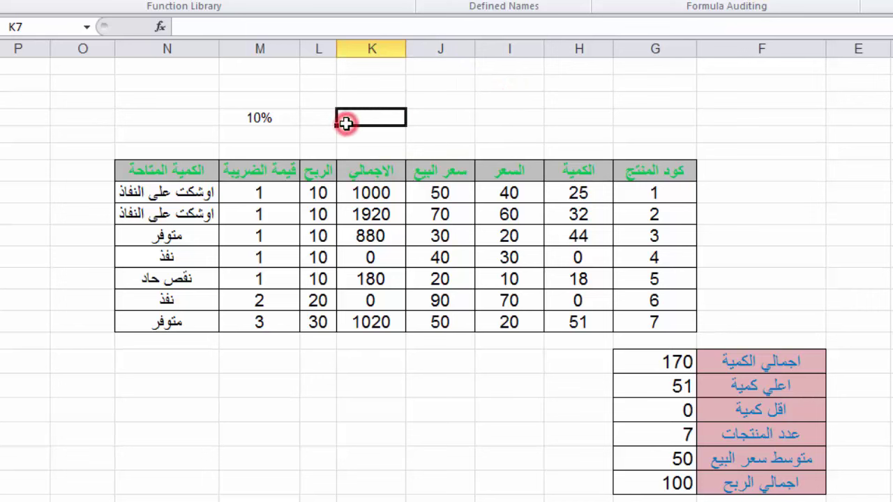
pyautogui.click(185, 199)
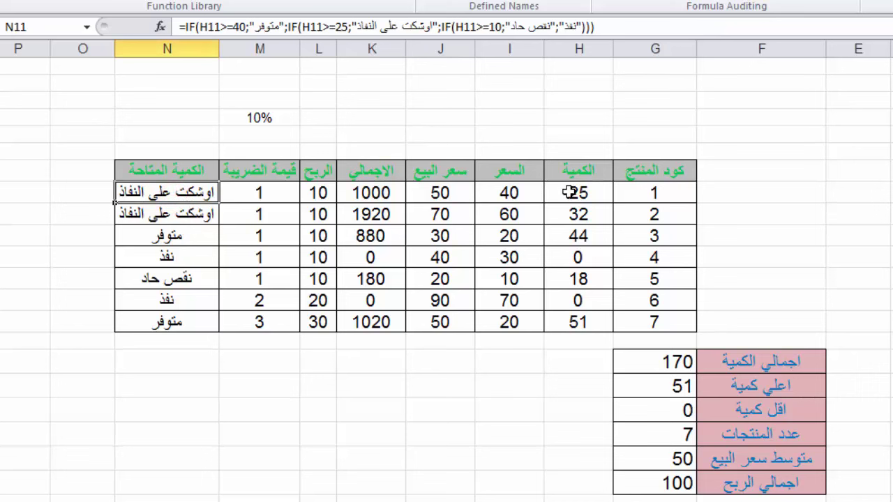
# - Change H17's quantity from 51 to 50 so the summary shows 169 total and 50 maximum
pyautogui.click(578, 321)
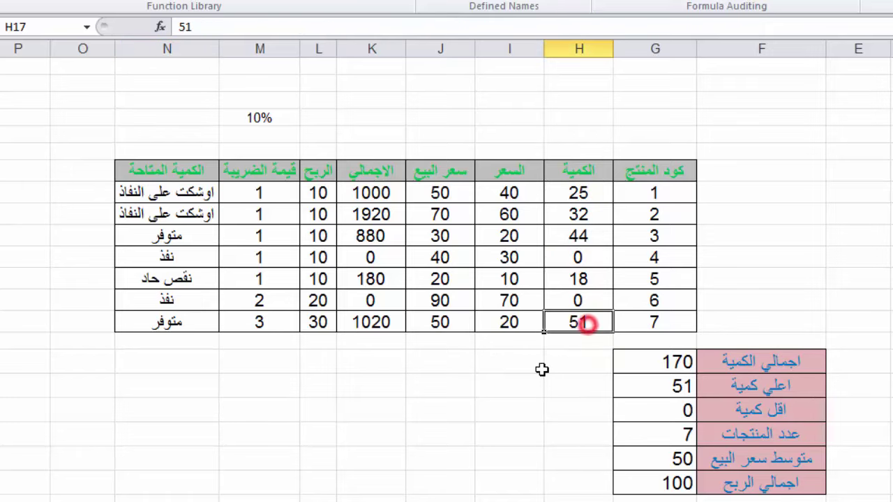
pyautogui.write('50')
pyautogui.press('Return')
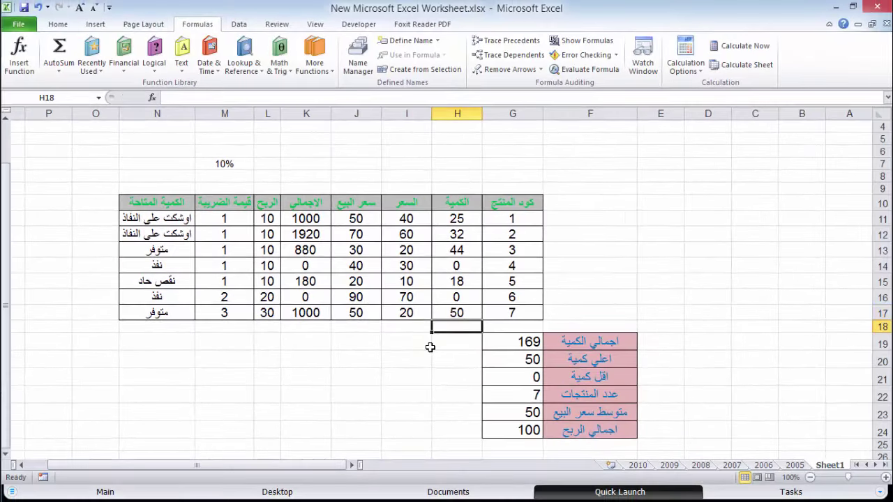
pyautogui.click(315, 349)
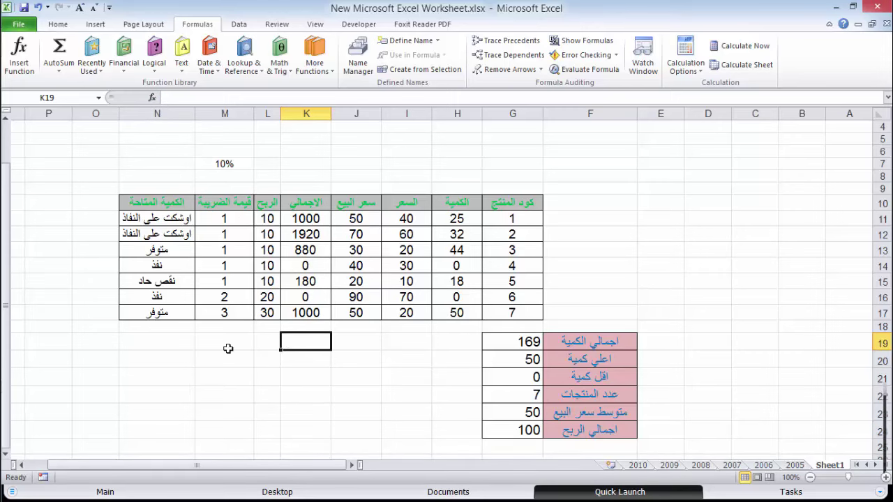
# - Draft =H11>40 in K19, then erase it back to a bare equals sign
pyautogui.write('=')
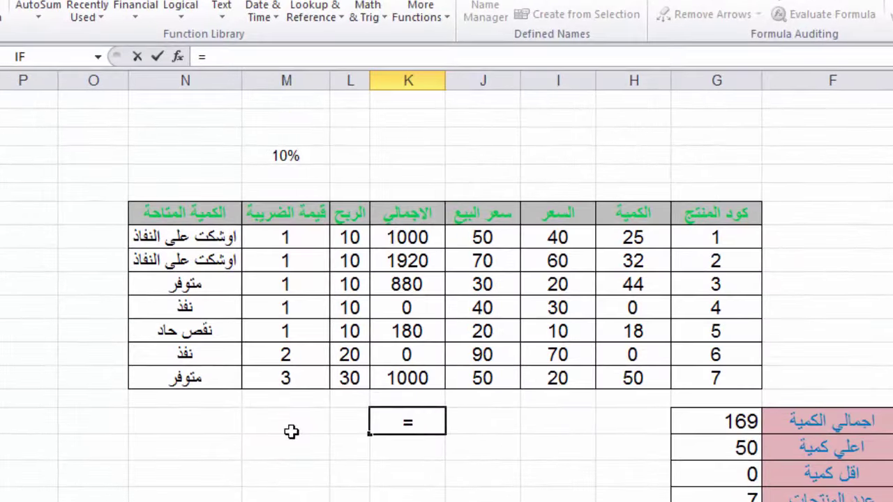
pyautogui.click(633, 238)
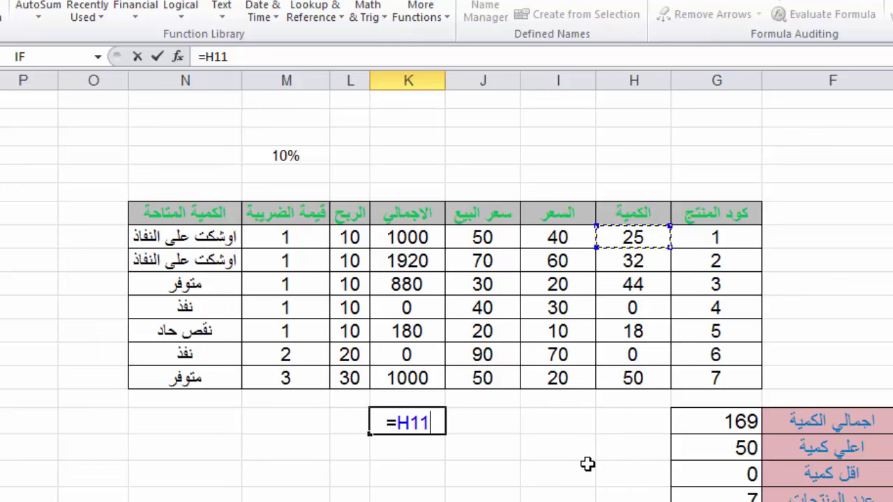
pyautogui.write('<')
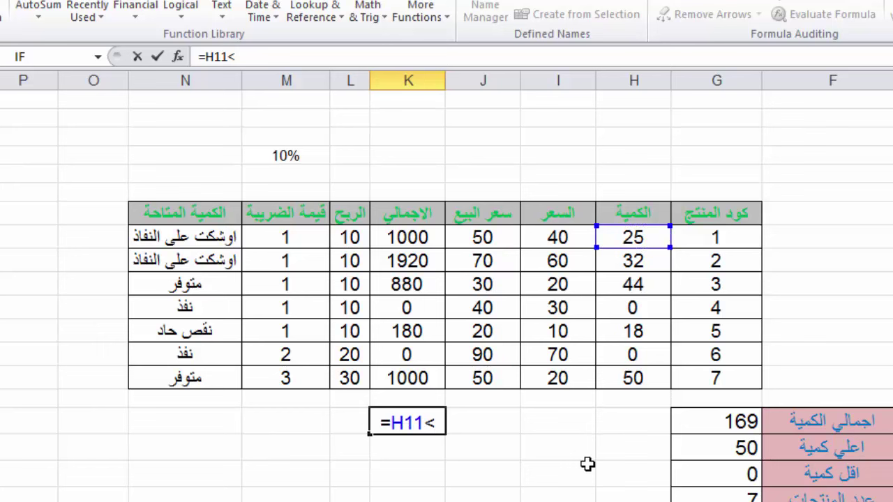
pyautogui.press('BackSpace')
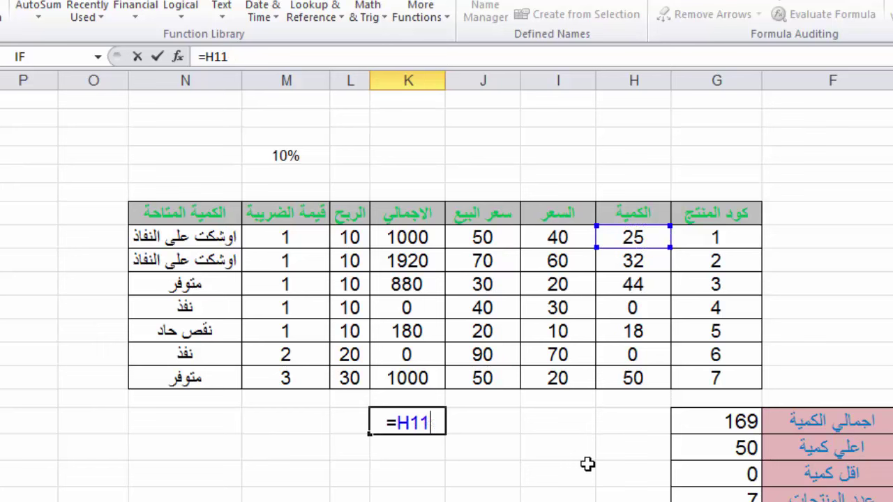
pyautogui.write('>')
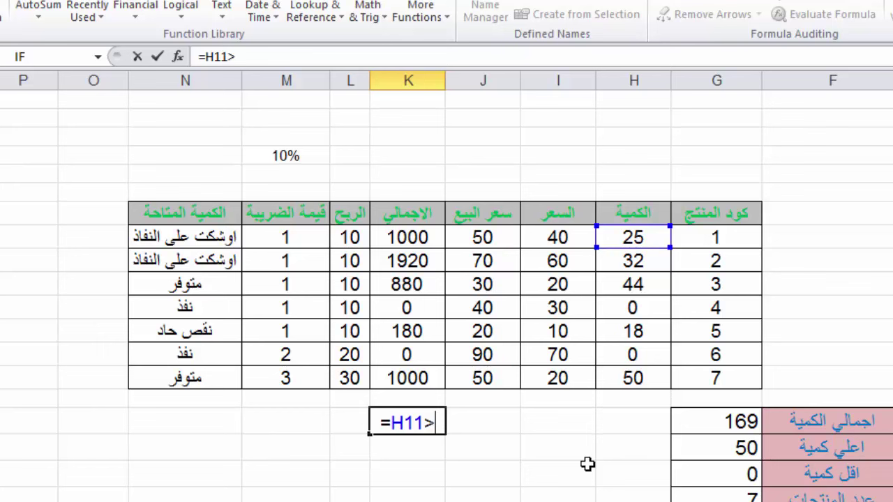
pyautogui.write('40')
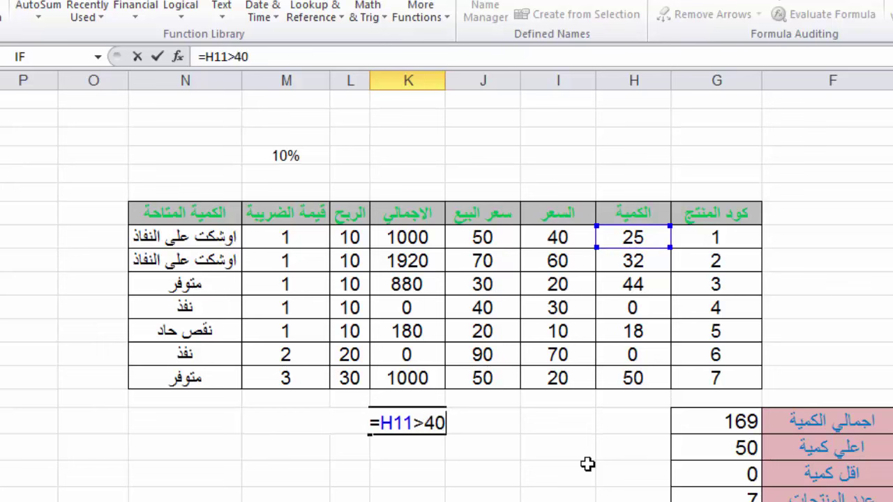
pyautogui.press('BackSpace')
pyautogui.press('BackSpace')
pyautogui.press('BackSpace')
pyautogui.press('BackSpace')
pyautogui.press('BackSpace')
pyautogui.press('BackSpace')
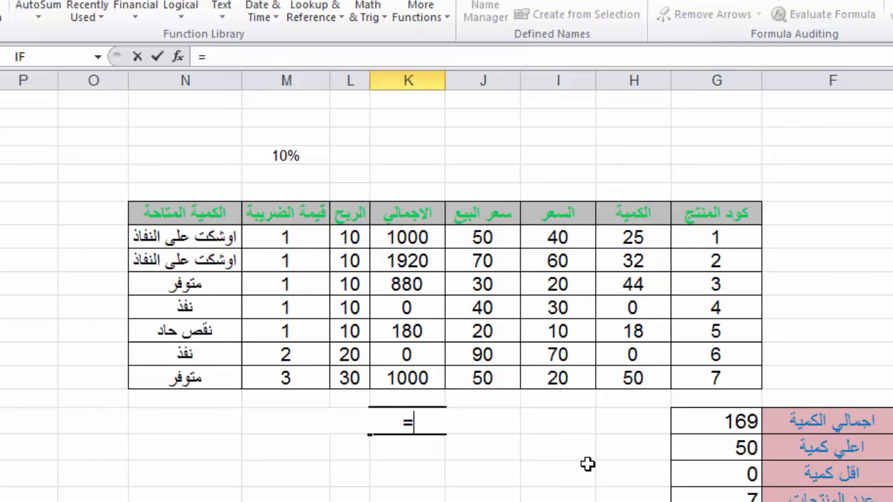
# - Enter =IF(H11>40;"") in K19, which shows FALSE, and reopen it for editing
pyautogui.write('if')
pyautogui.press('Tab')
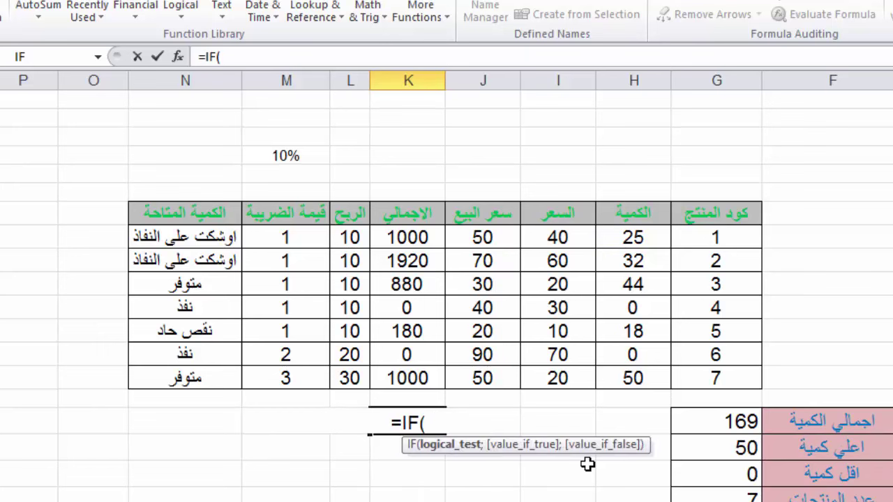
pyautogui.click(631, 241)
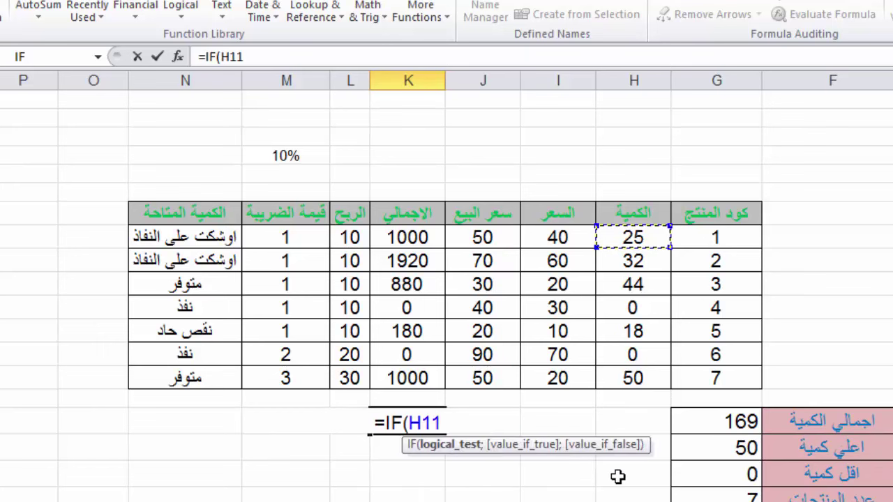
pyautogui.write('>')
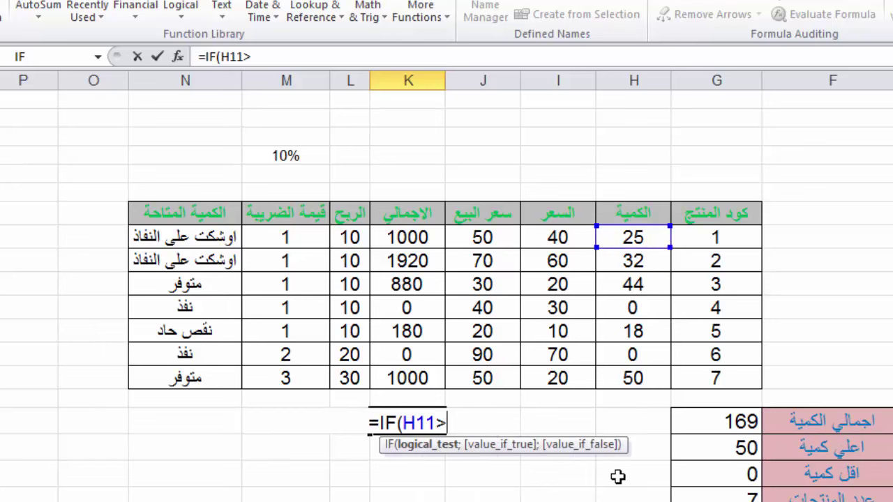
pyautogui.write('40;')
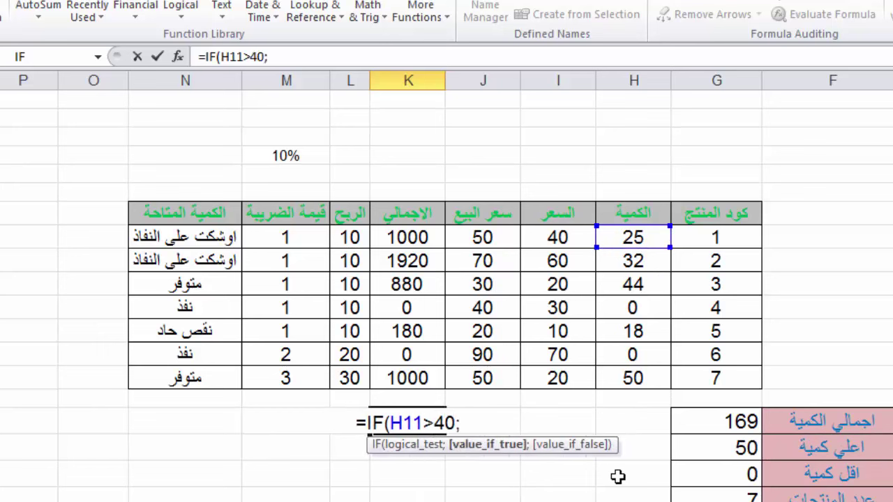
pyautogui.write('""')
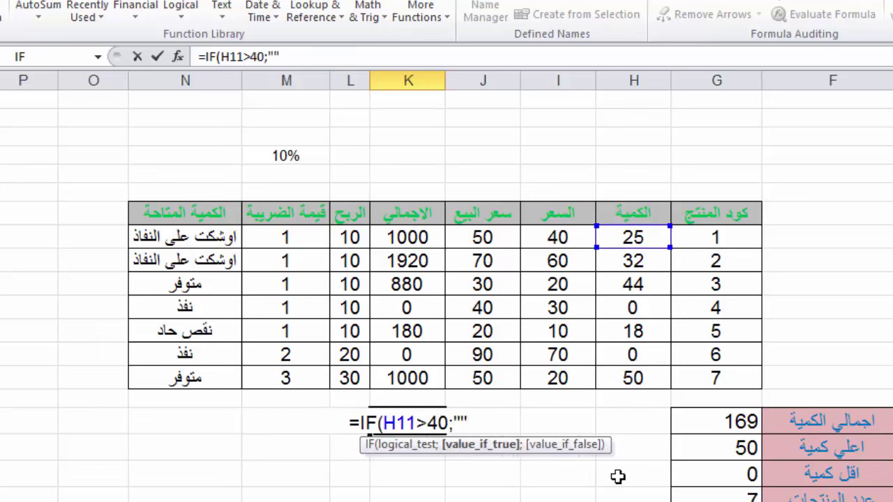
pyautogui.press('Tab')
pyautogui.click(410, 422)
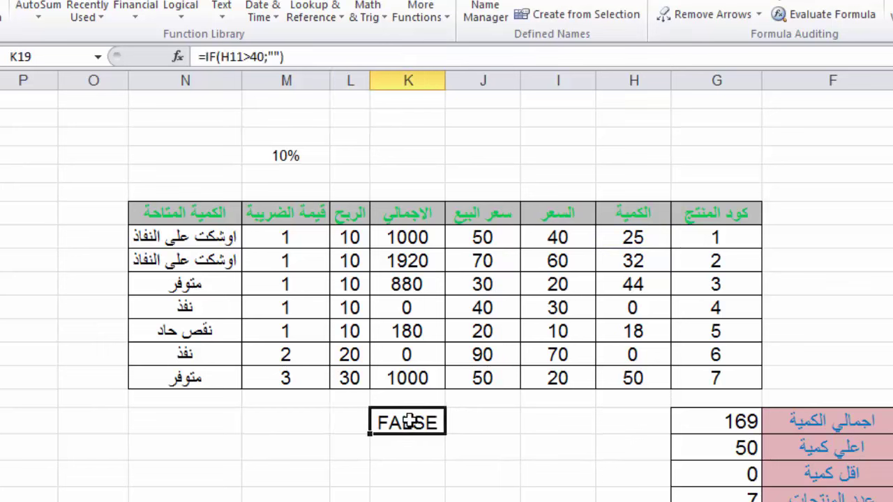
pyautogui.click(274, 55)
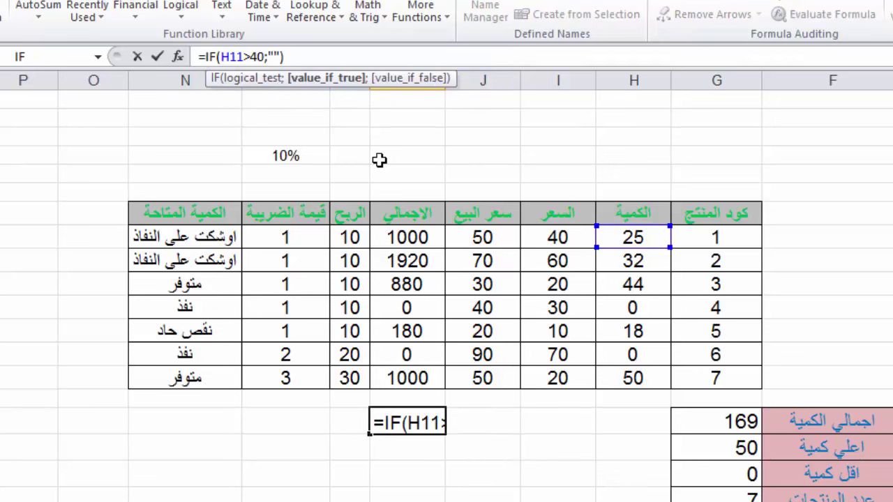
# - Make K19 return "A" when H11>40, otherwise nest IF(H11>30;""), accepting Excel's correction
pyautogui.write('a')
pyautogui.press('BackSpace')
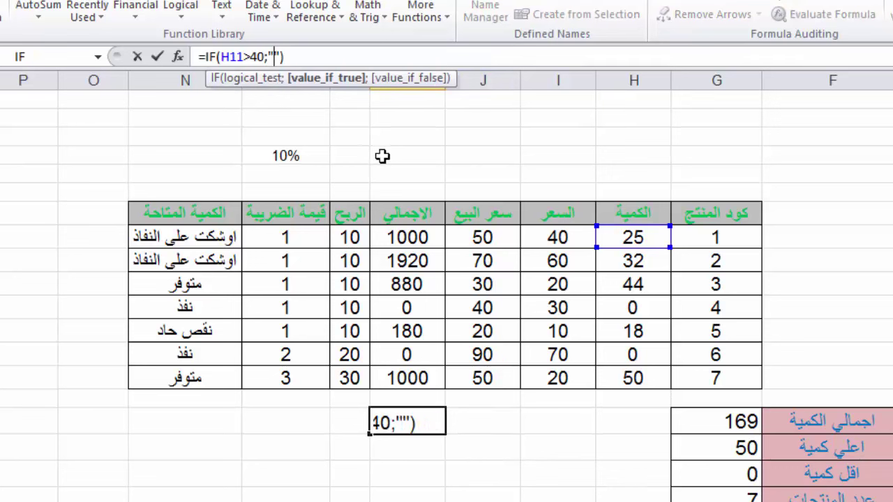
pyautogui.write('A')
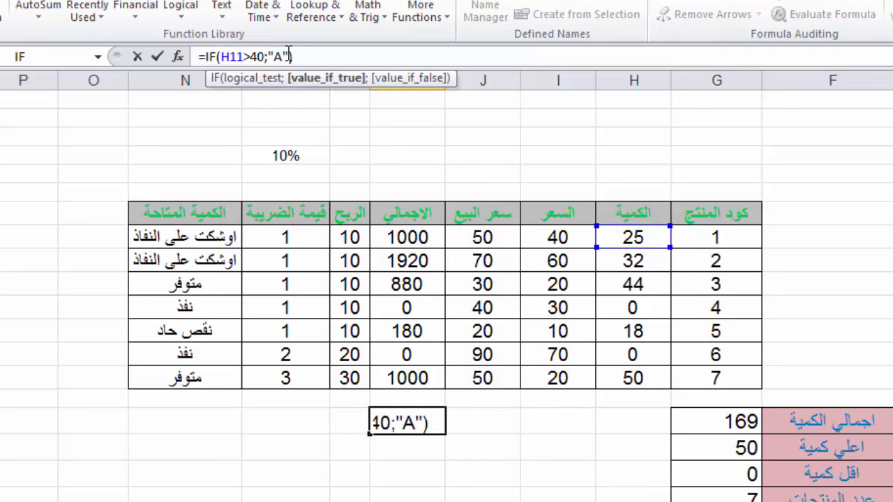
pyautogui.click(288, 55)
pyautogui.write(';')
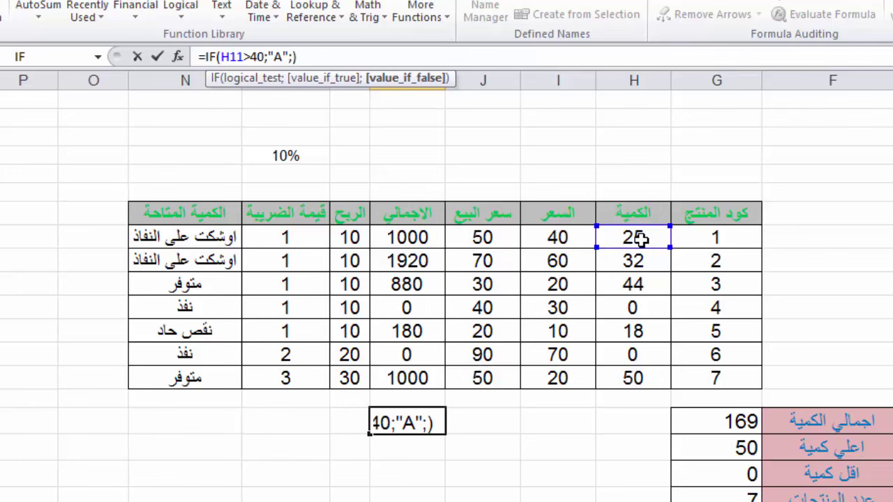
pyautogui.write('IF(')
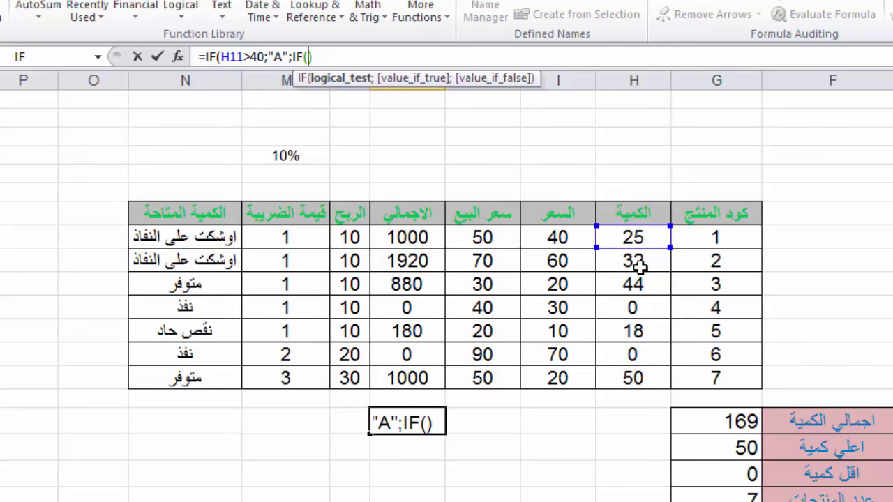
pyautogui.click(633, 237)
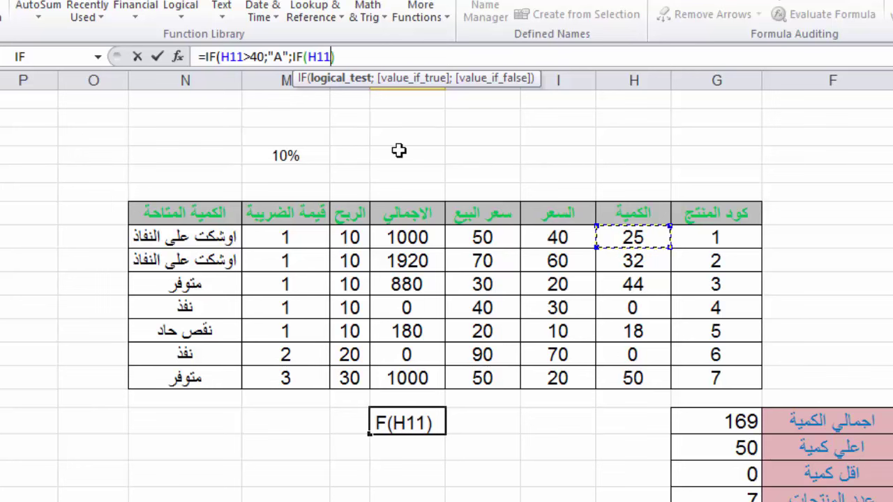
pyautogui.write('>')
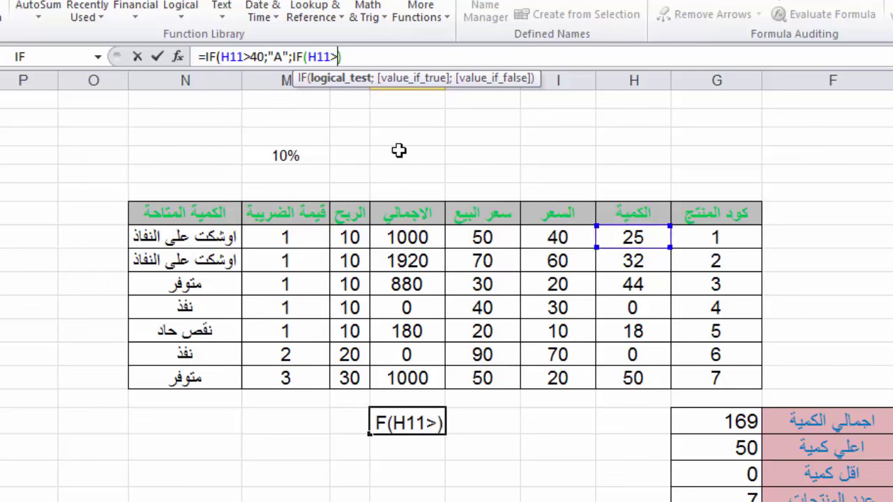
pyautogui.write('30')
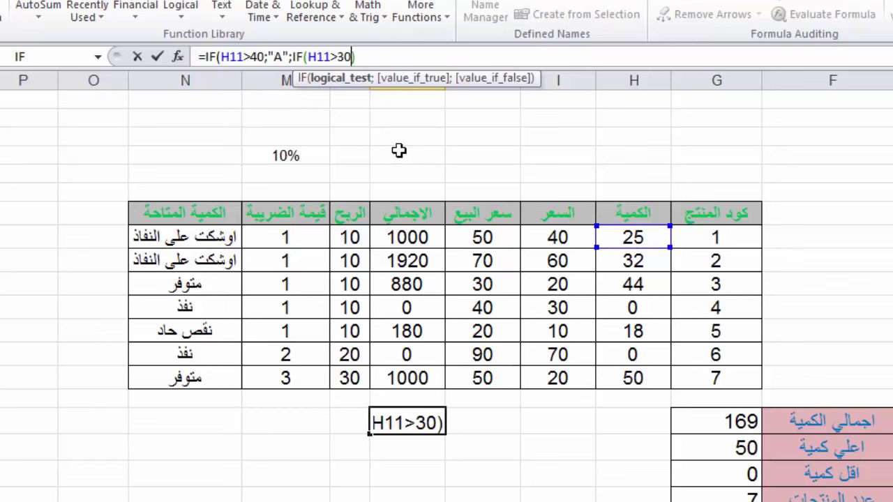
pyautogui.press('BackSpace')
pyautogui.write(';"")')
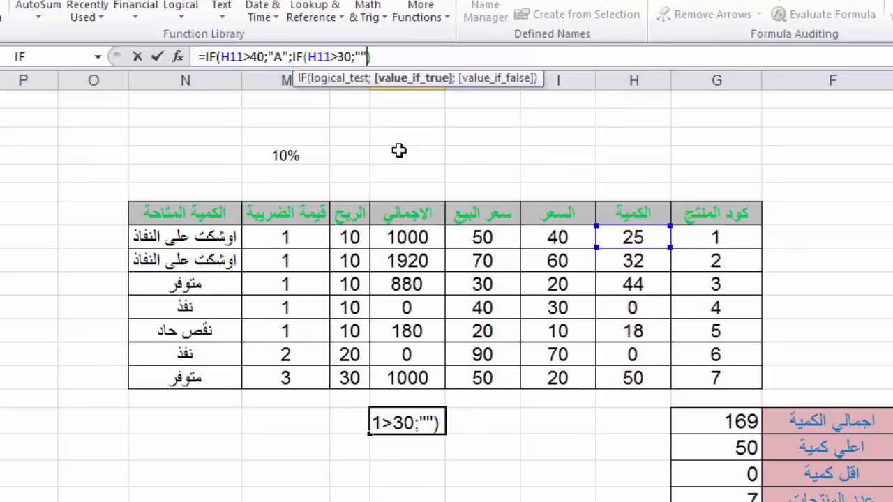
pyautogui.press('Return')
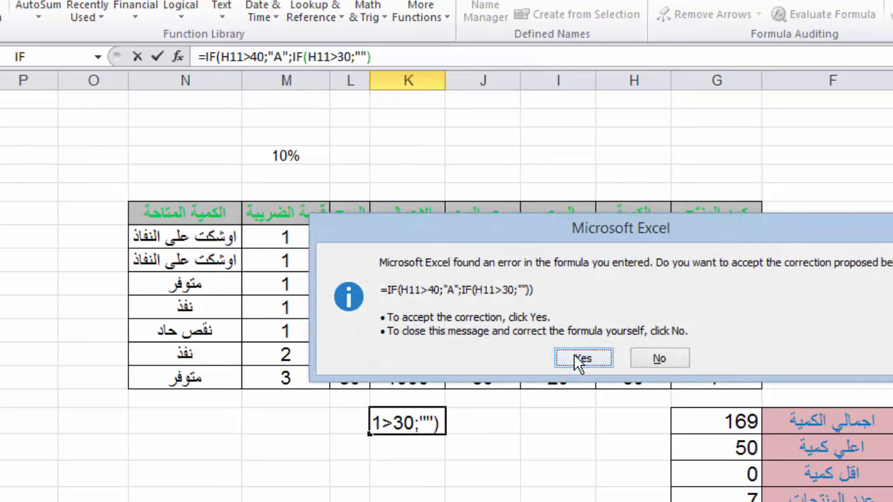
pyautogui.click(578, 360)
pyautogui.click(397, 424)
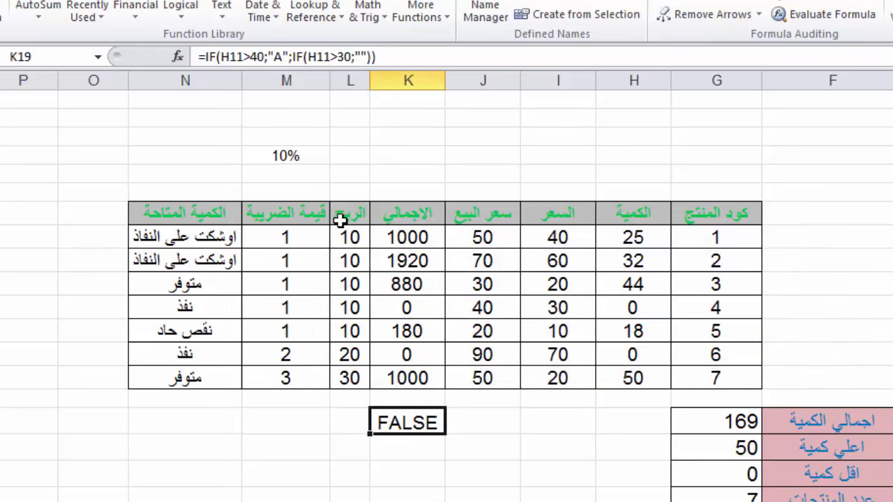
# - Give the H11>30 test result "B" and append a third nested IF(H11>=25;"") in K19
pyautogui.click(368, 58)
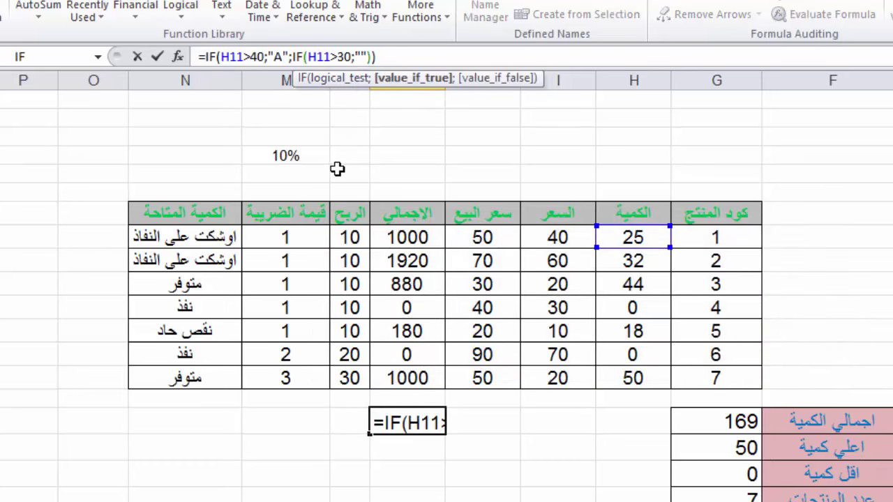
pyautogui.write('B')
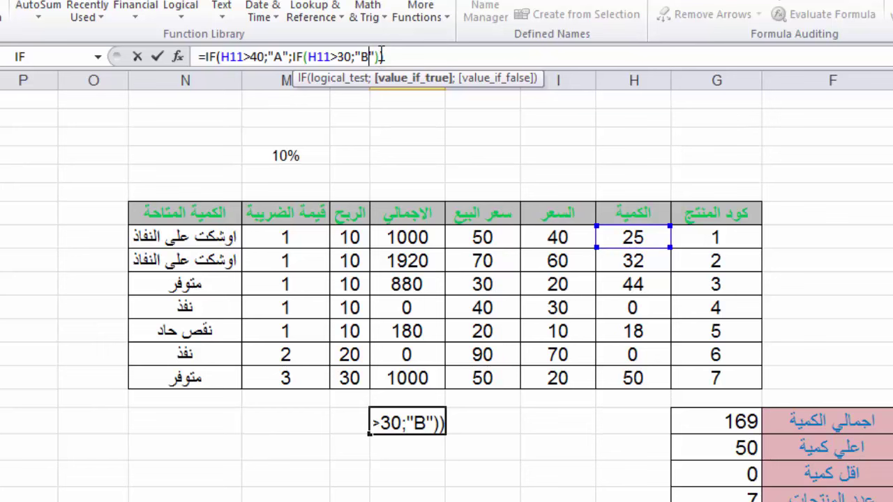
pyautogui.click(381, 56)
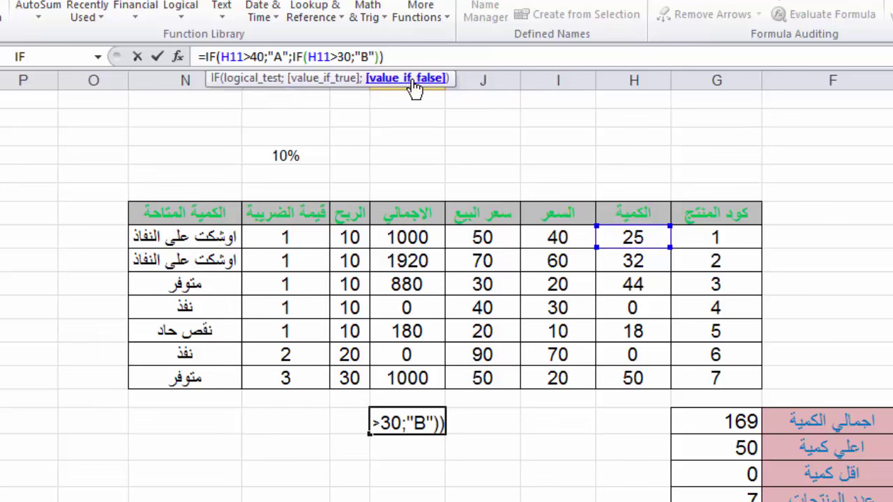
pyautogui.press('BackSpace')
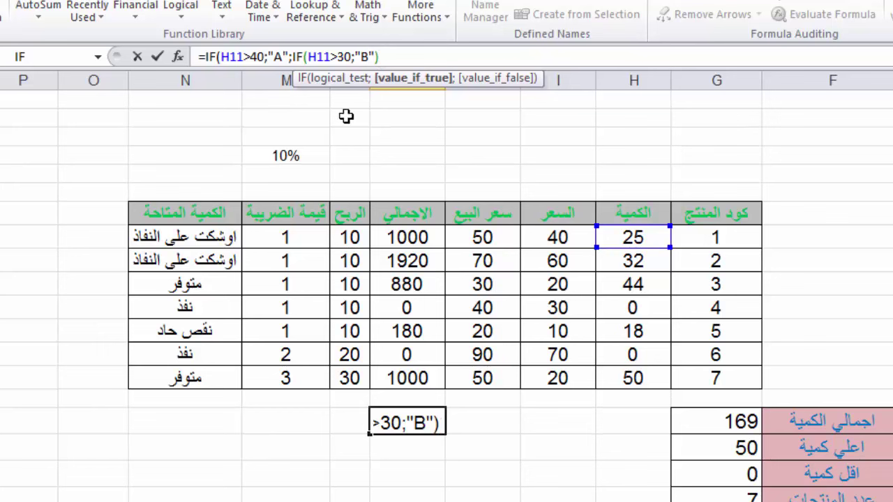
pyautogui.write(';')
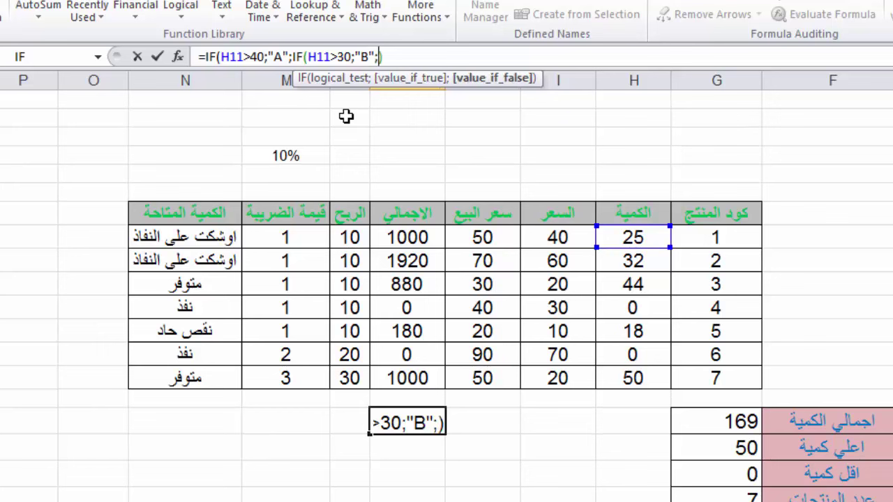
pyautogui.write('I')
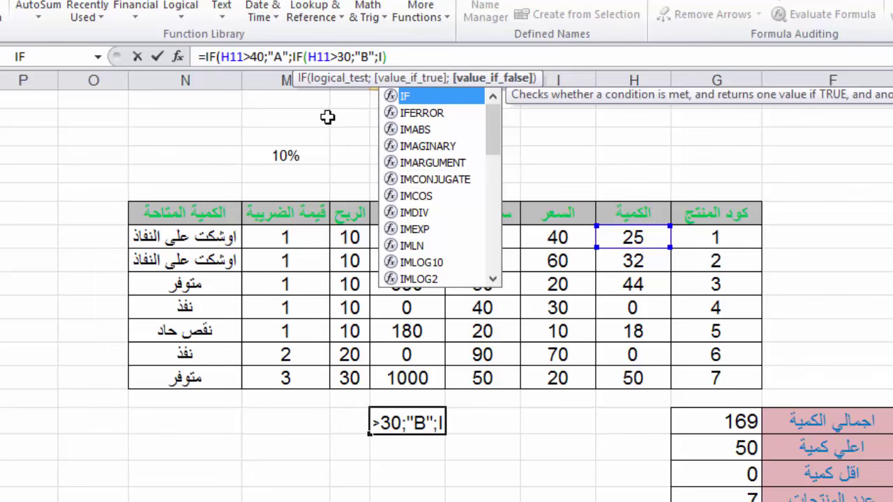
pyautogui.write('F(')
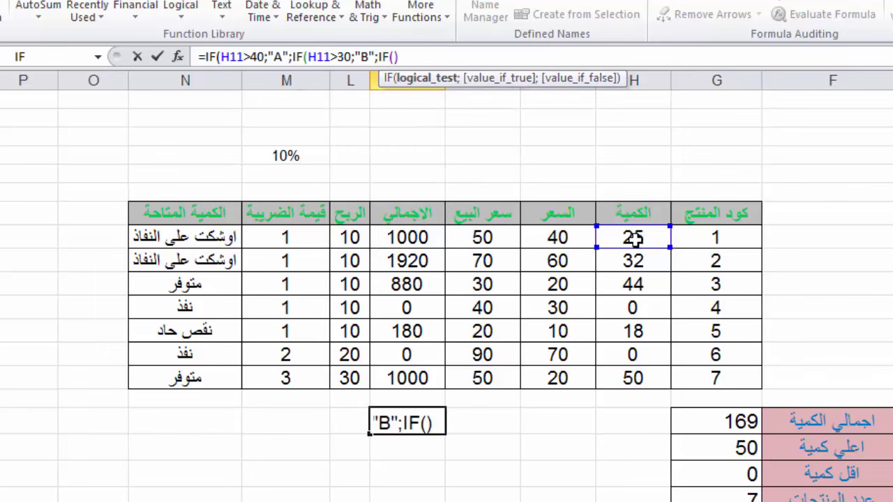
pyautogui.click(632, 237)
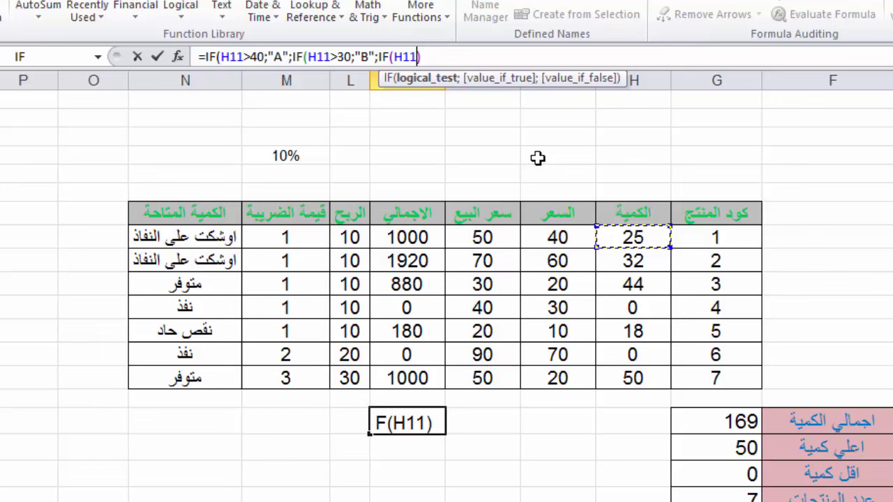
pyautogui.write('>')
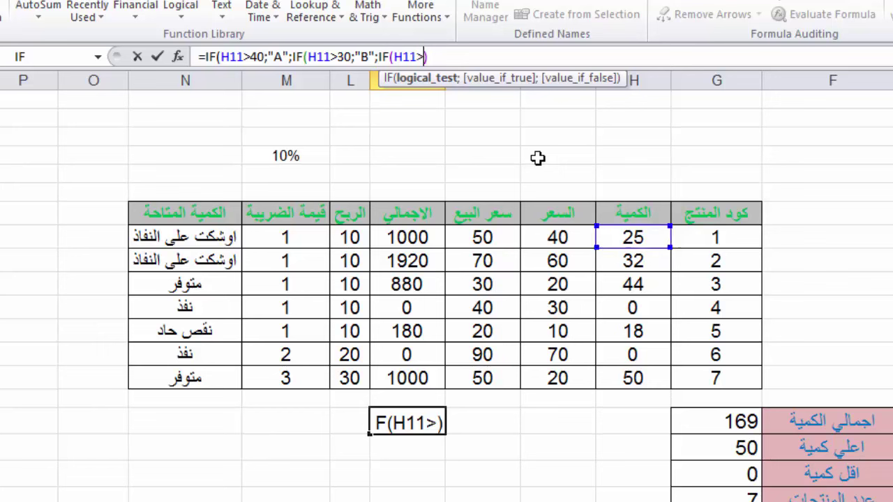
pyautogui.write('=2')
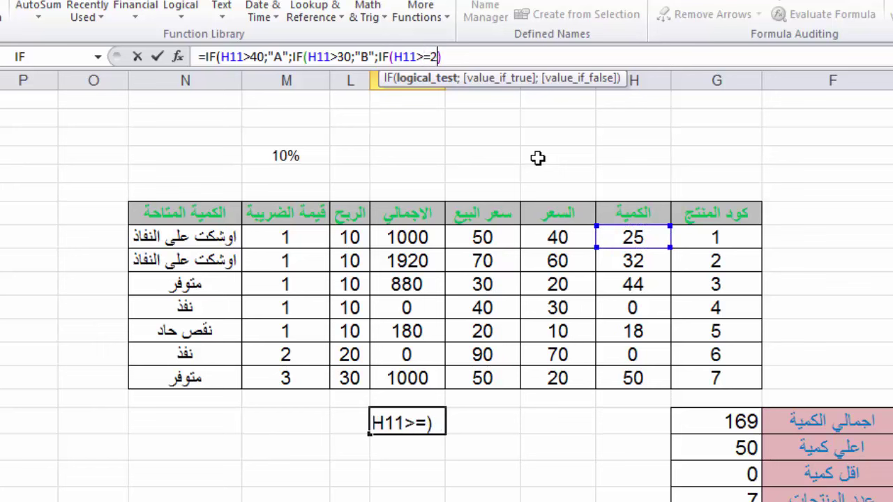
pyautogui.write('5;')
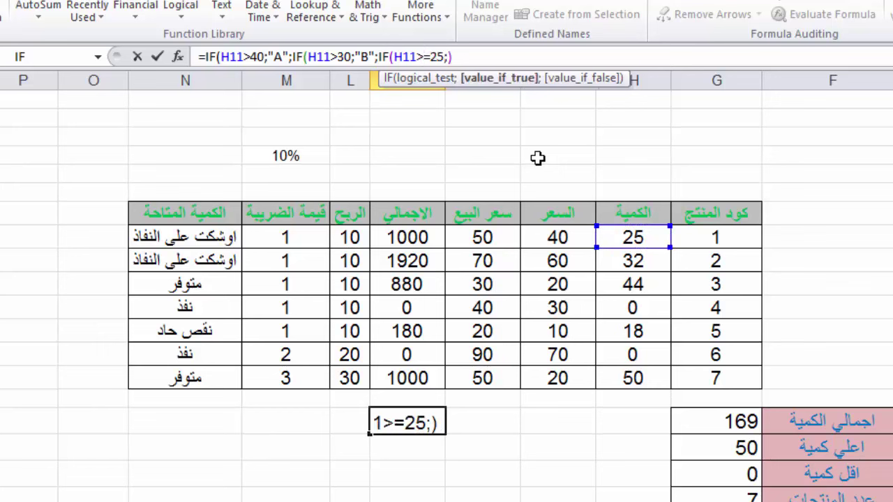
pyautogui.write('D')
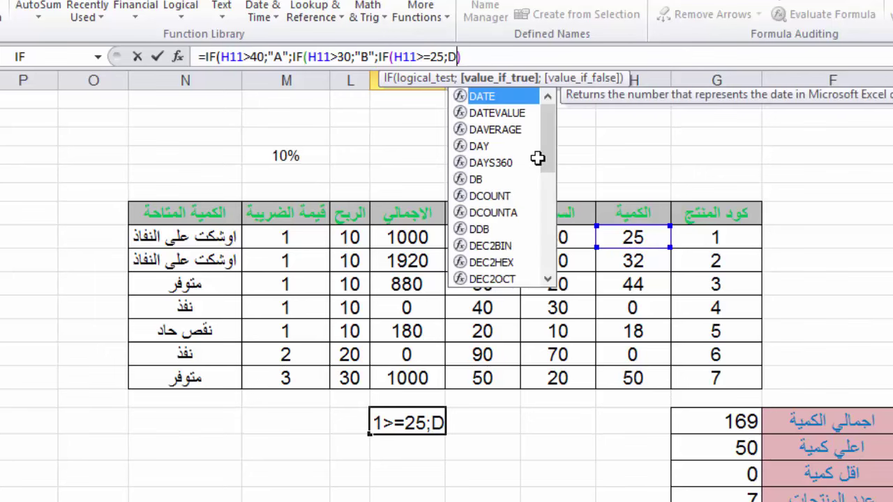
pyautogui.press('BackSpace')
pyautogui.write('""')
pyautogui.press('Return')
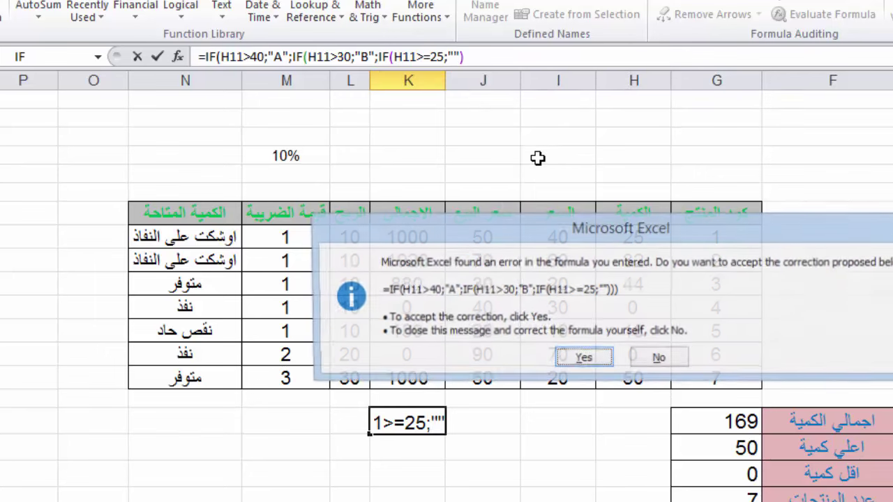
pyautogui.click(583, 359)
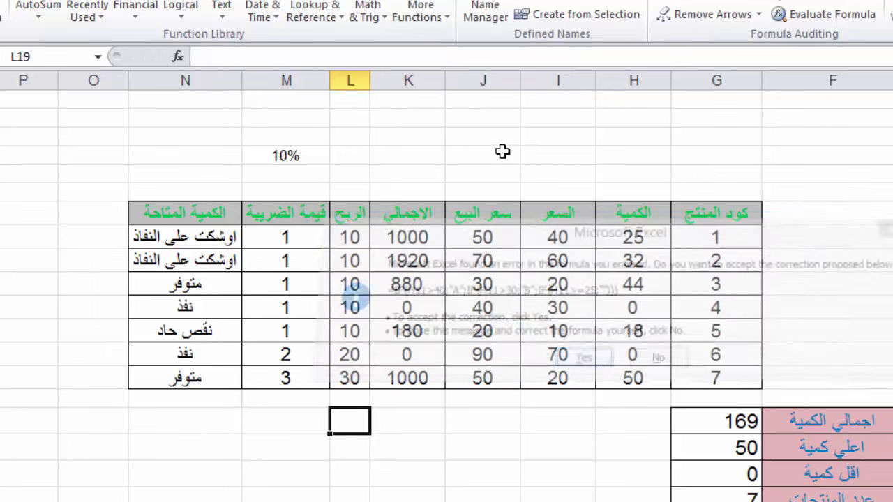
pyautogui.click(411, 421)
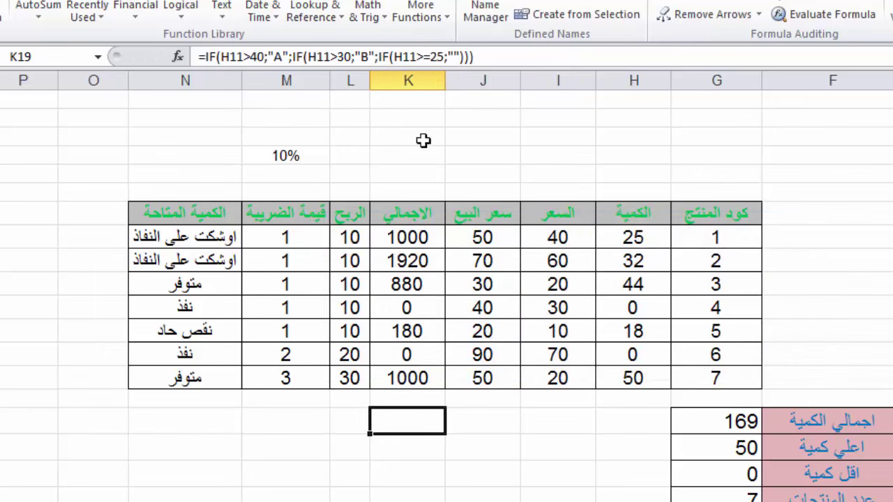
# - Complete K19's third test to return "D" for H11>=25 and "X" otherwise
pyautogui.click(454, 56)
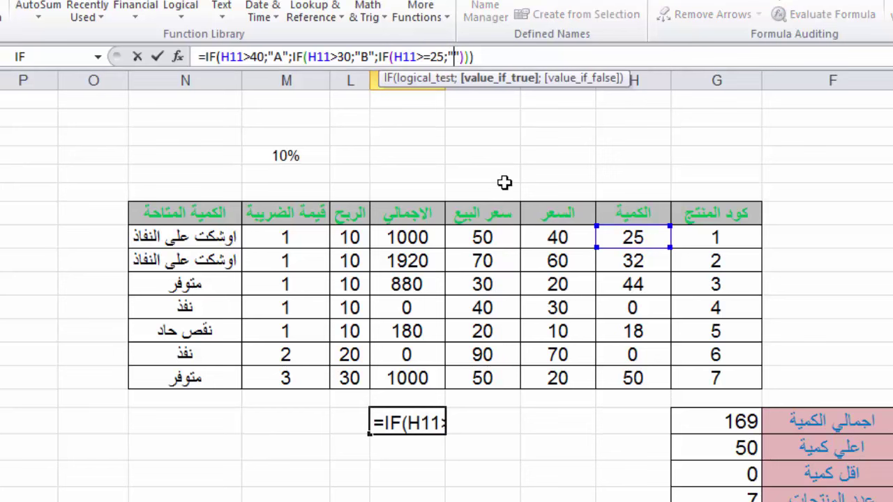
pyautogui.write('D')
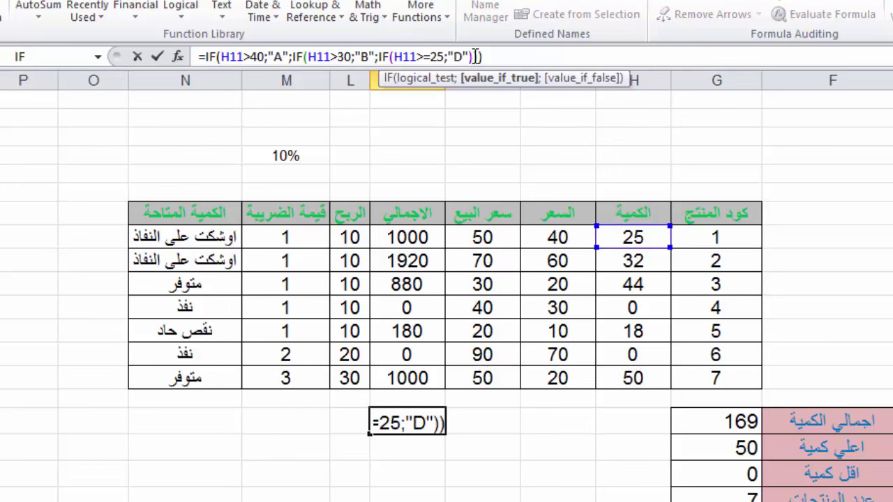
pyautogui.moveTo(483, 57); pyautogui.dragTo(469, 56)
pyautogui.press('Delete')
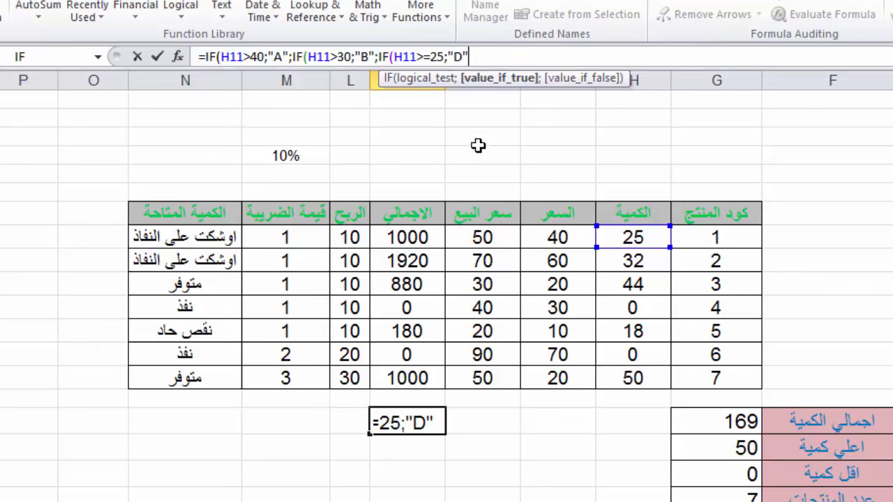
pyautogui.write(';')
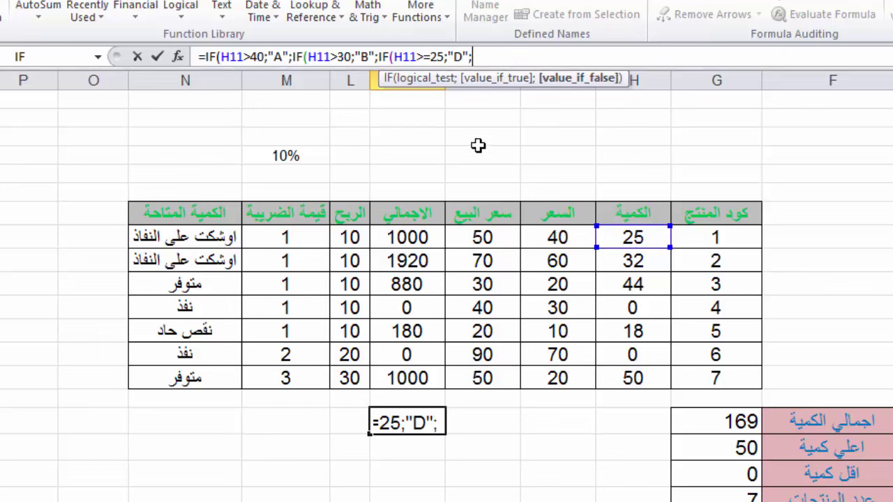
pyautogui.write('"D";"')
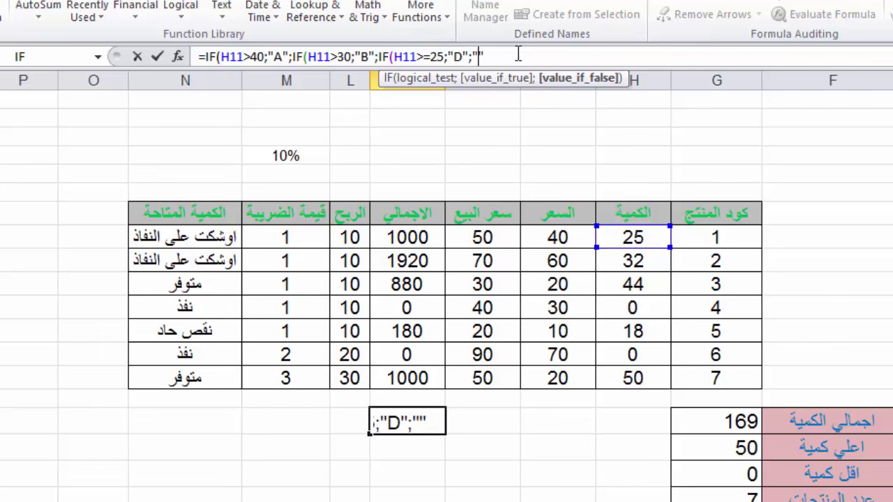
pyautogui.write('X"')
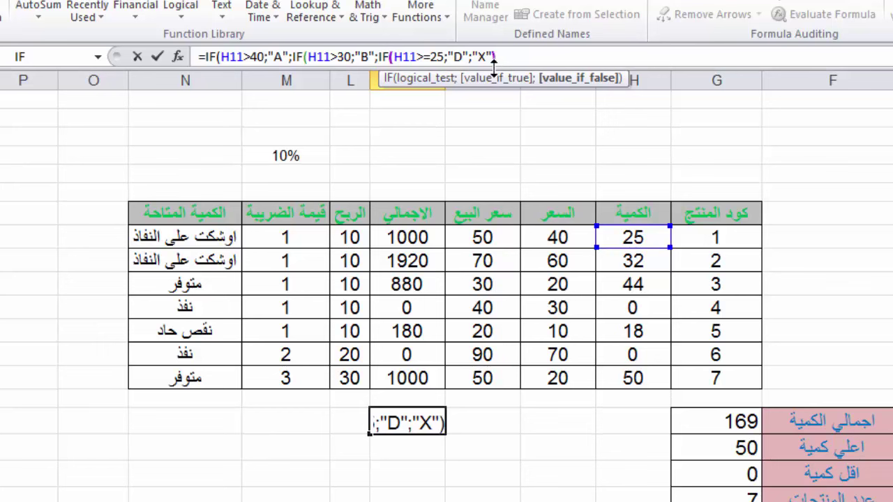
pyautogui.write('))')
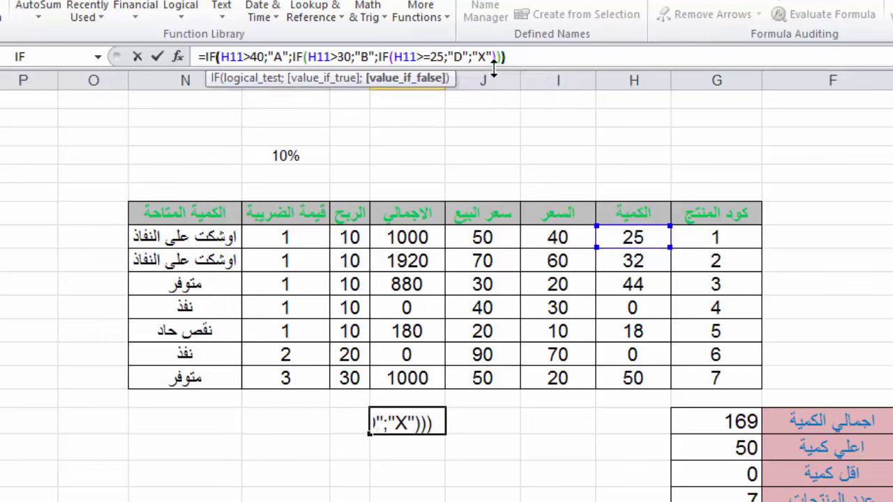
pyautogui.press('Return')
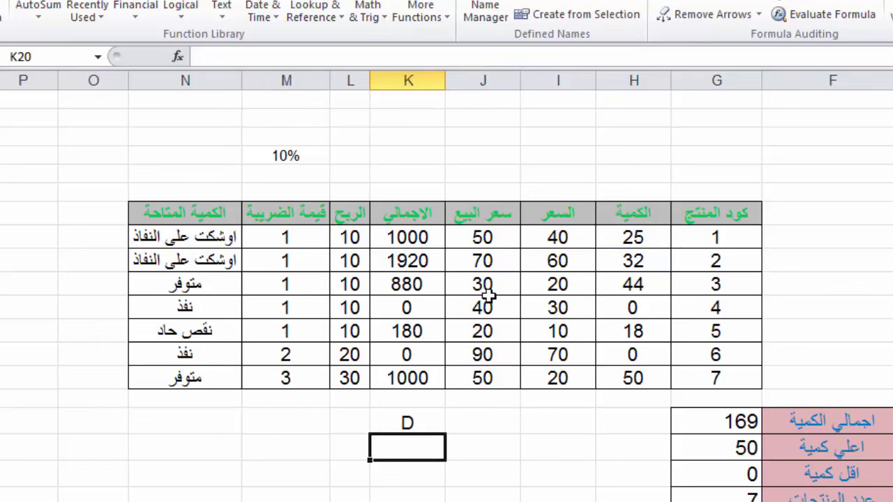
pyautogui.click(407, 422)
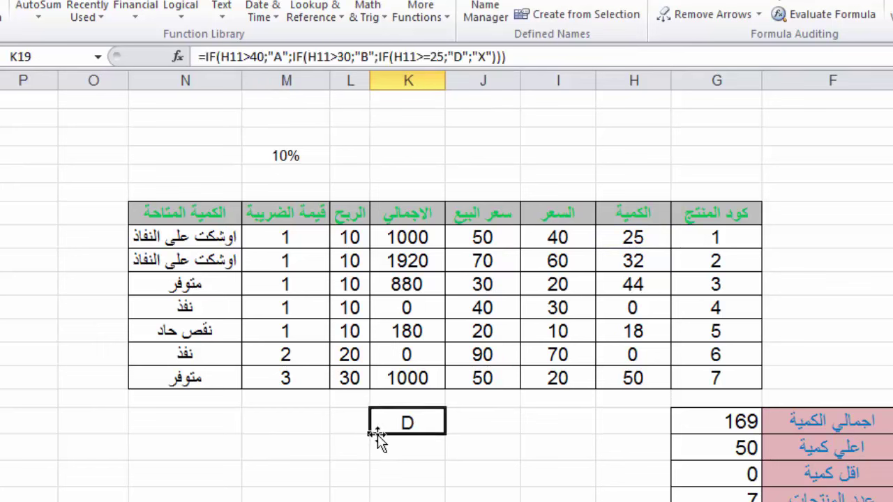
pyautogui.moveTo(368, 433); pyautogui.dragTo(376, 499)
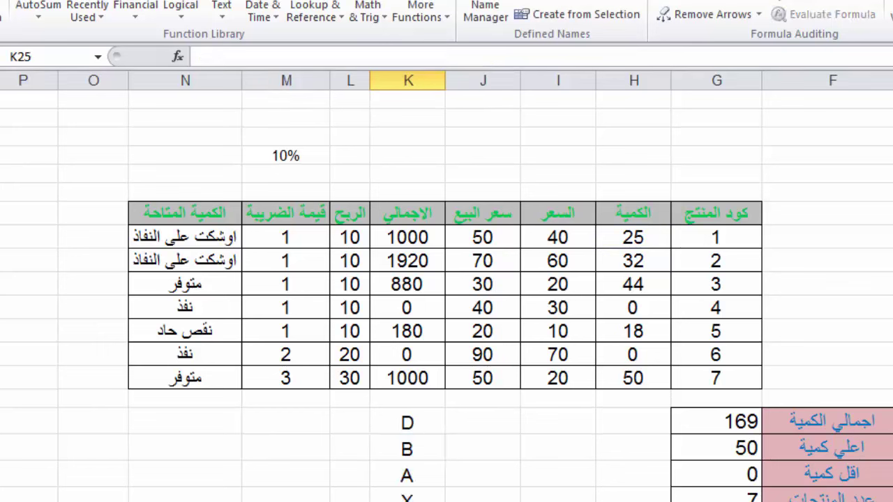
pyautogui.moveTo(381, 433); pyautogui.dragTo(407, 501)
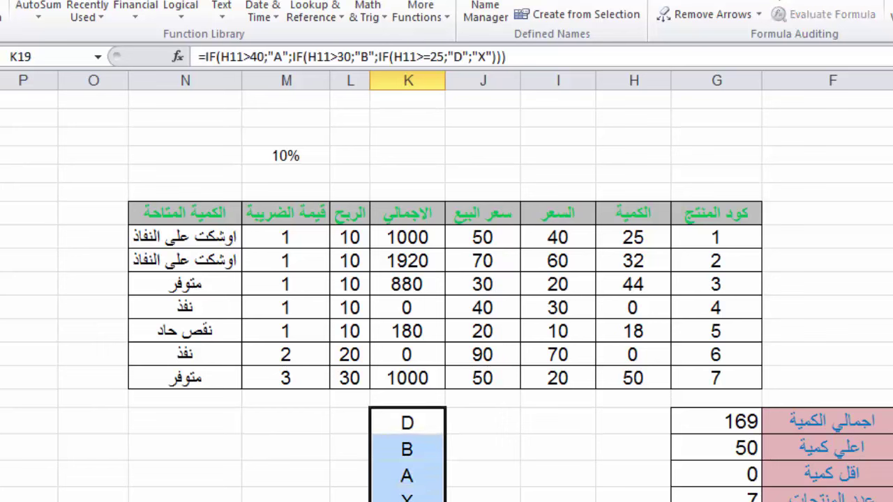
pyautogui.click(320, 494)
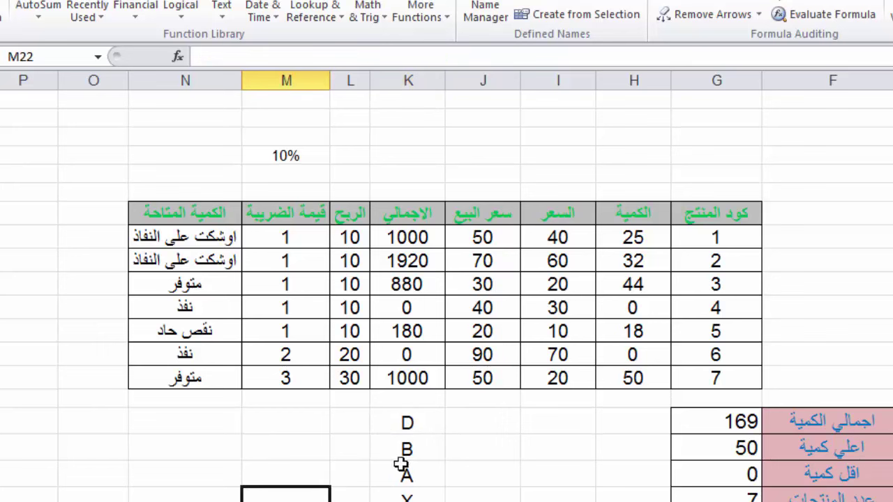
pyautogui.click(408, 483)
pyautogui.press('Down')
pyautogui.press('Down')
pyautogui.press('Down')
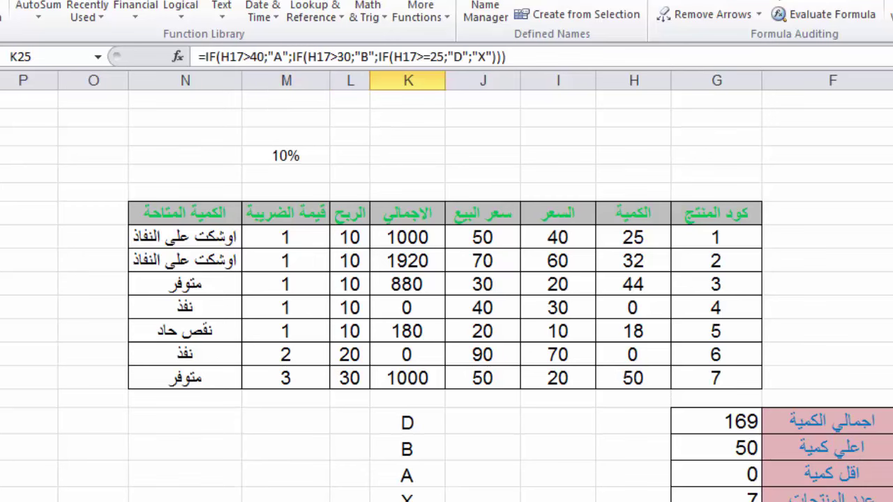
pyautogui.click(630, 377)
pyautogui.click(630, 287)
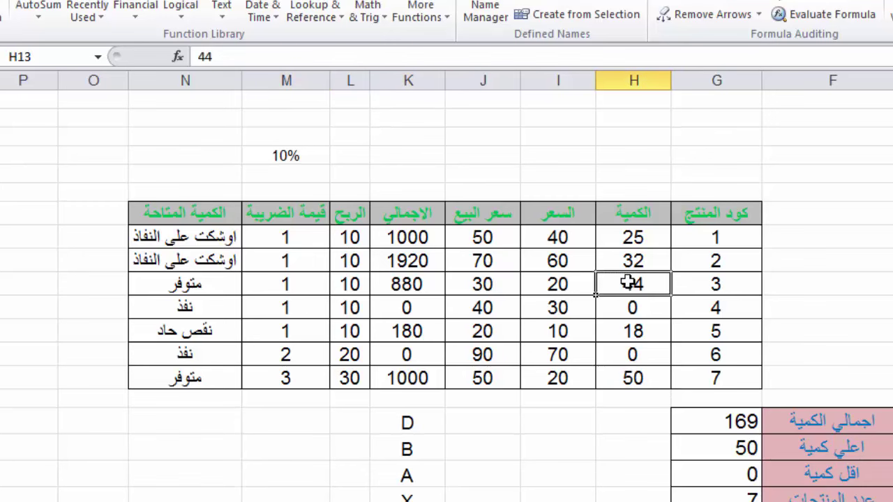
pyautogui.click(613, 310)
pyautogui.click(613, 330)
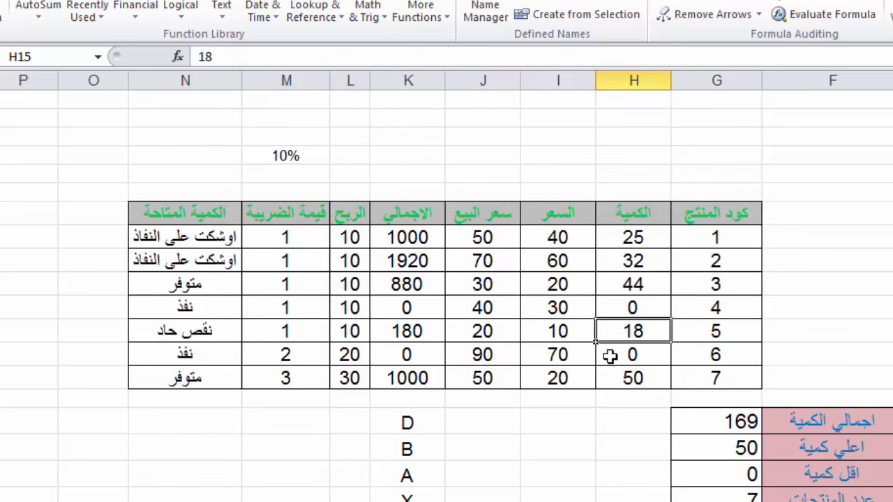
pyautogui.click(608, 355)
pyautogui.click(404, 490)
pyautogui.click(344, 445)
pyautogui.click(343, 468)
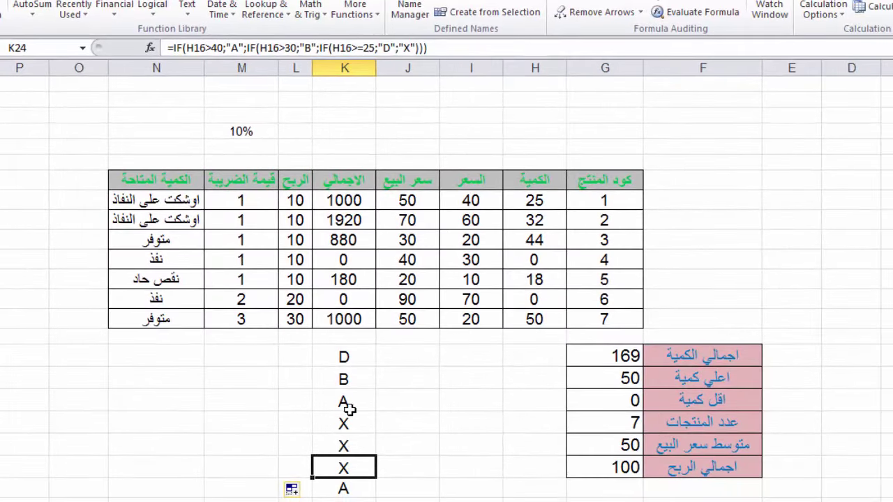
pyautogui.click(349, 380)
pyautogui.click(530, 222)
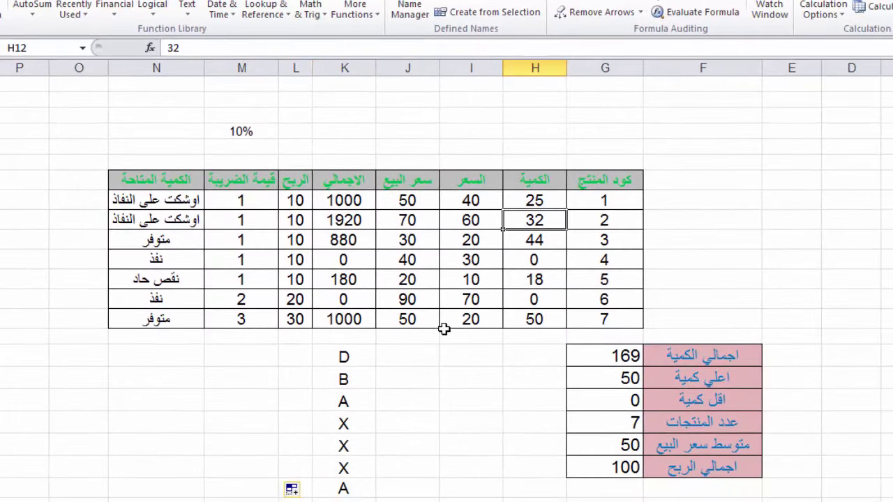
pyautogui.click(347, 356)
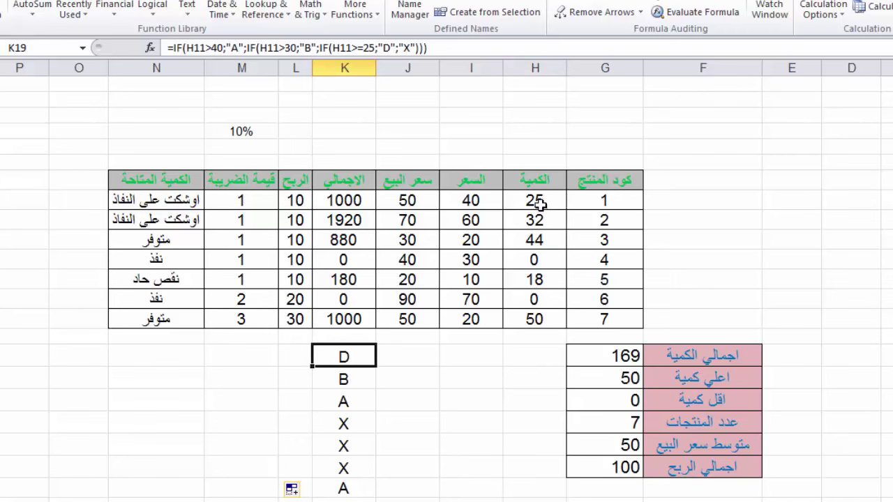
pyautogui.click(539, 203)
pyautogui.click(295, 358)
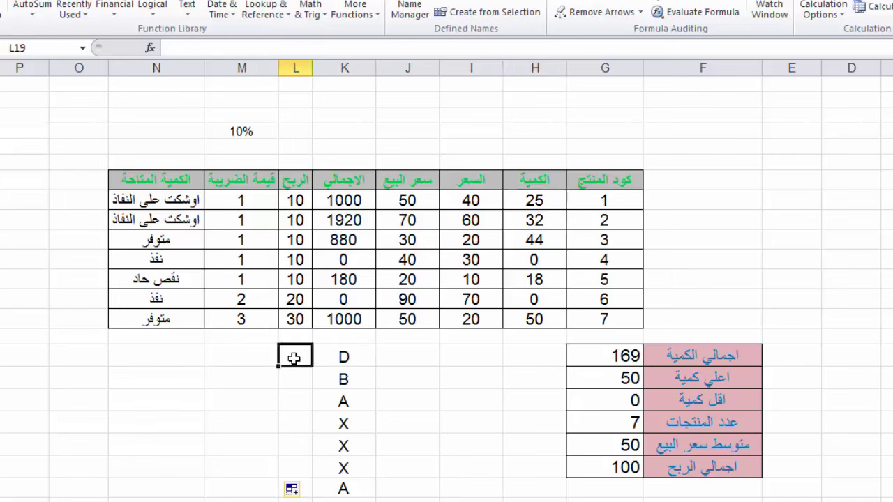
pyautogui.click(401, 364)
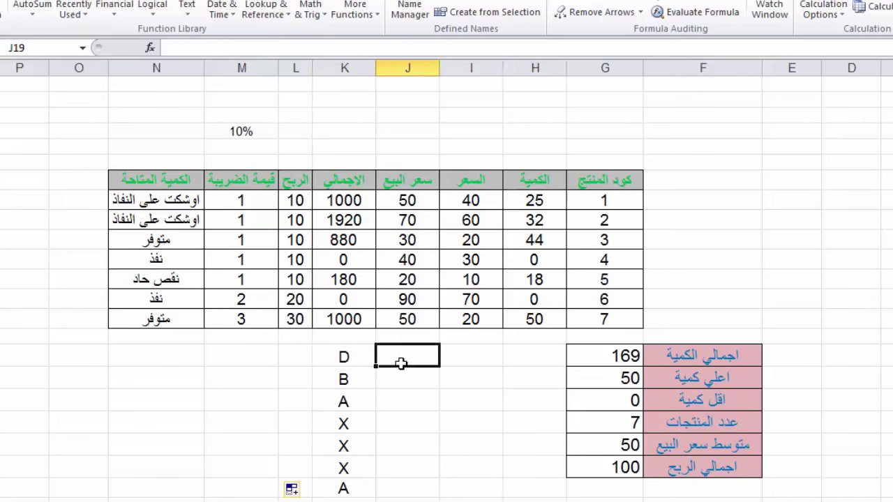
# - Insert a Logical IF in J19 testing H11>40 with "A" as the true value
pyautogui.click(150, 47)
pyautogui.click(196, 376)
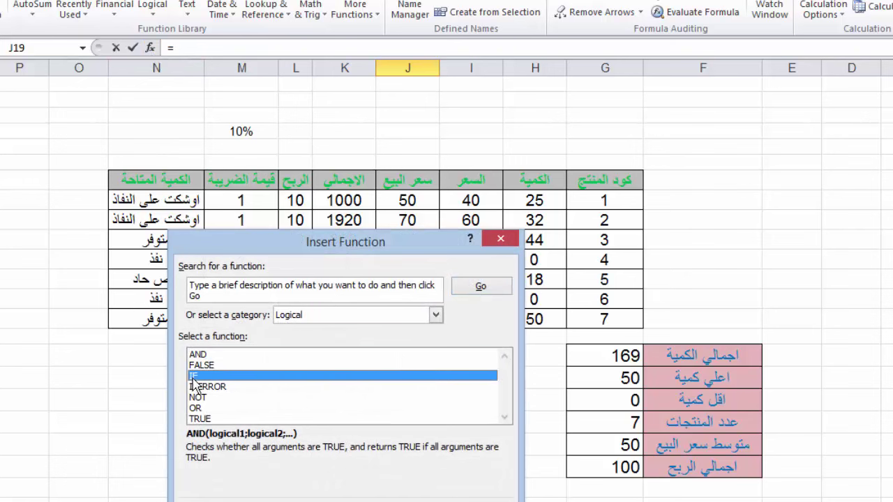
pyautogui.click(435, 314)
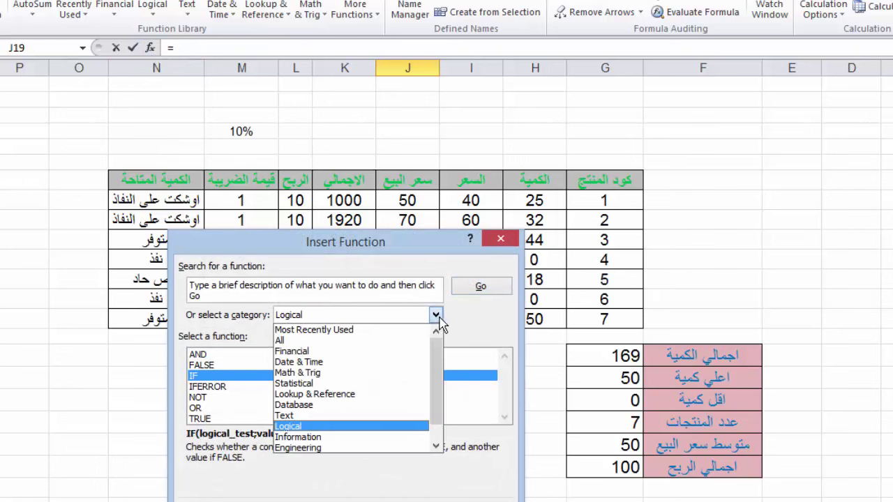
pyautogui.click(287, 427)
pyautogui.click(197, 376)
pyautogui.click(398, 484)
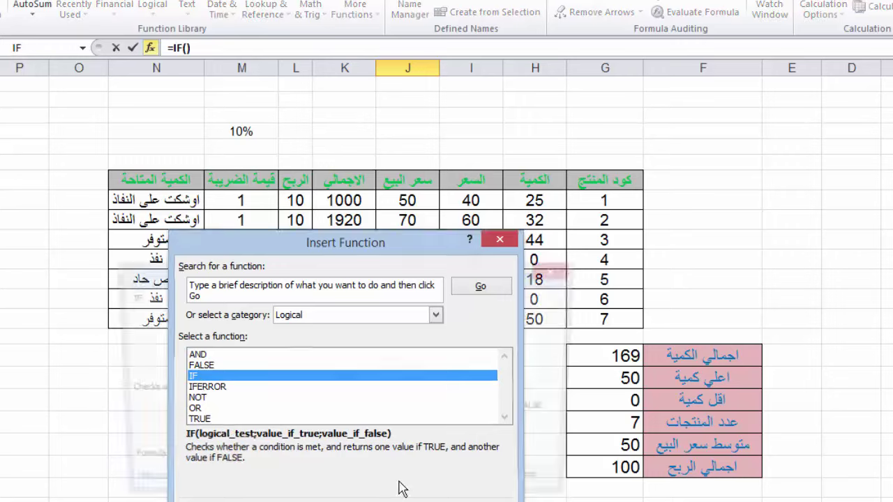
pyautogui.click(534, 201)
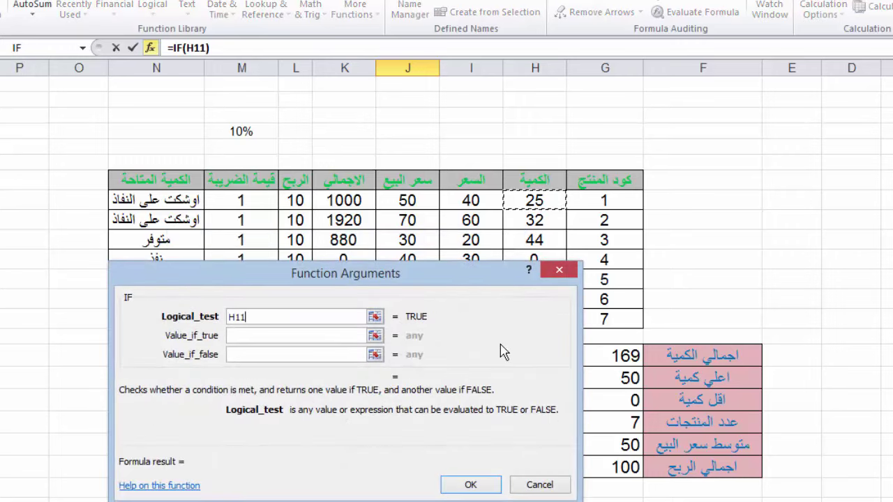
pyautogui.write('>40')
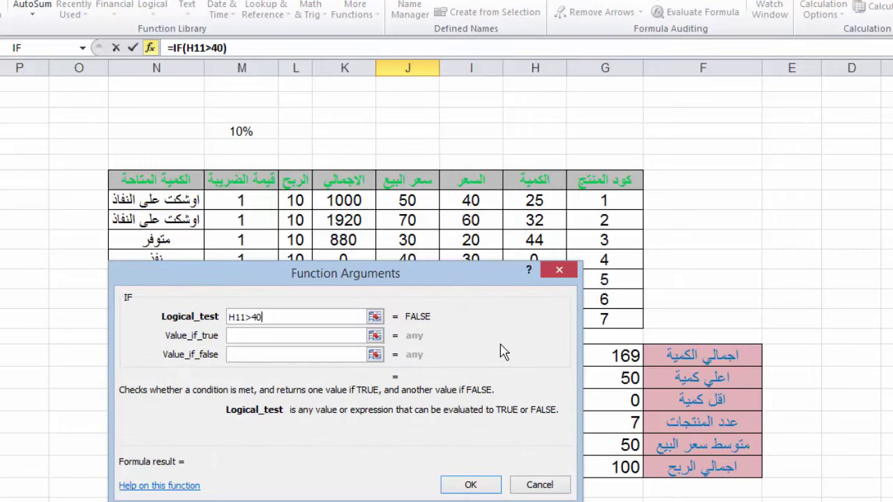
pyautogui.click(341, 336)
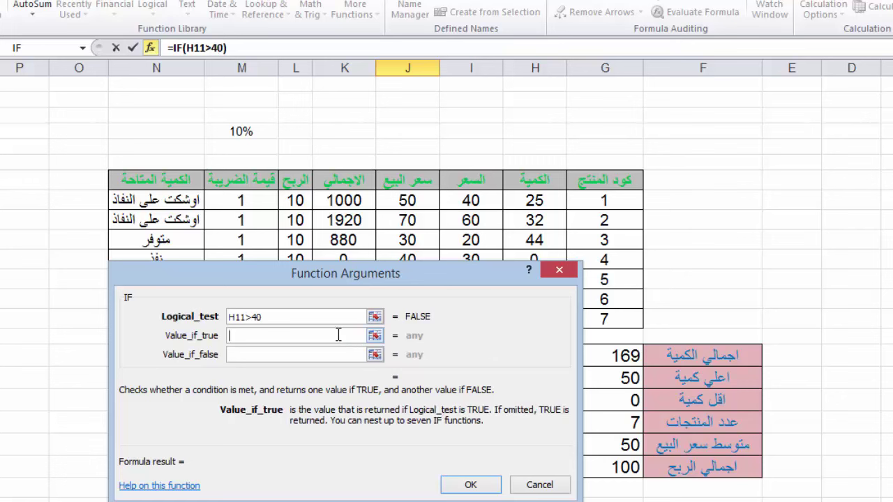
pyautogui.write('A')
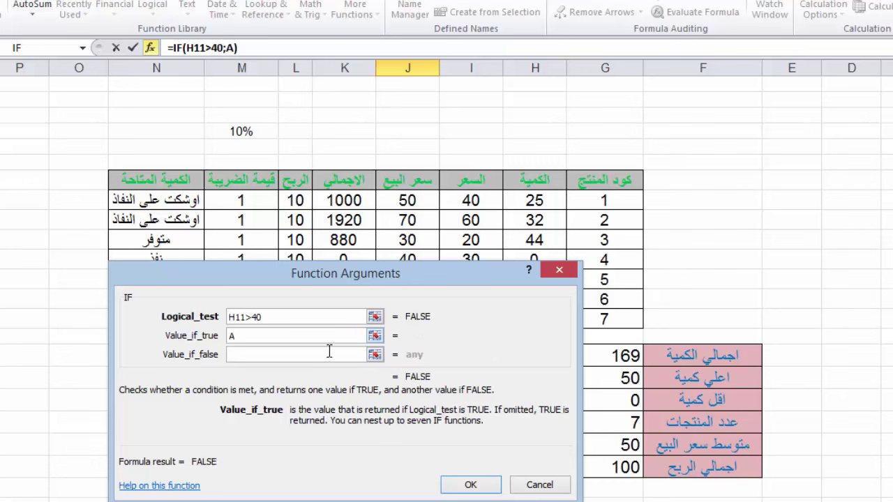
pyautogui.click(330, 352)
# - Nest a second IF as the false value, testing H11>30 and returning "B"
pyautogui.click(48, 54)
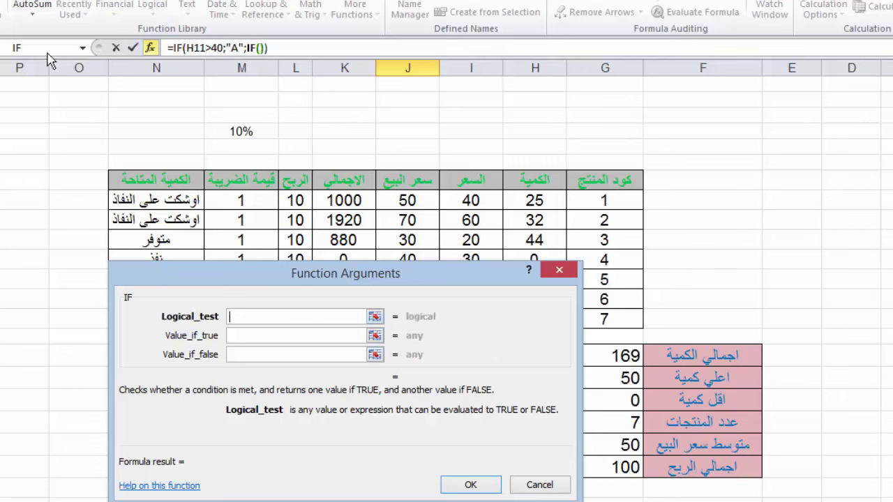
pyautogui.click(532, 204)
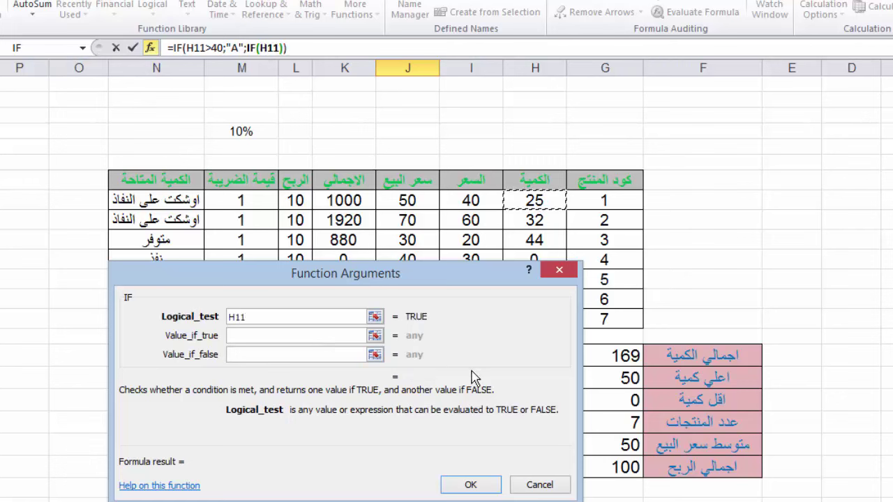
pyautogui.write('>30')
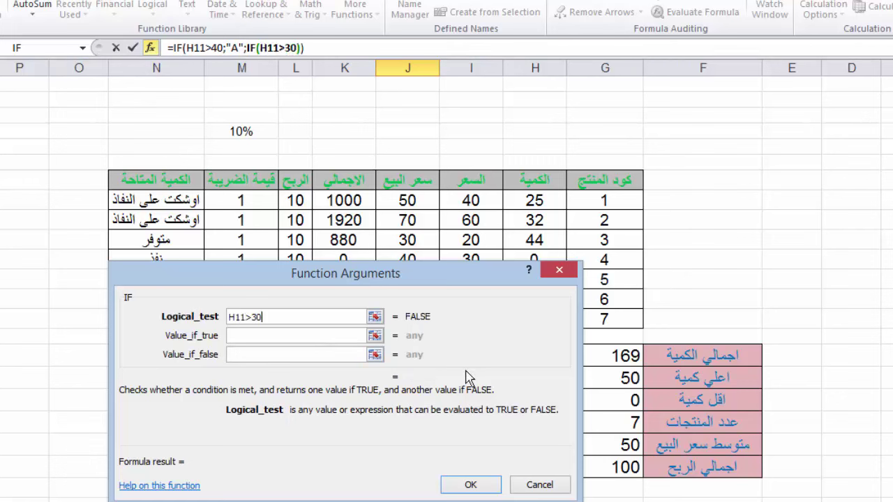
pyautogui.click(295, 337)
pyautogui.write('B')
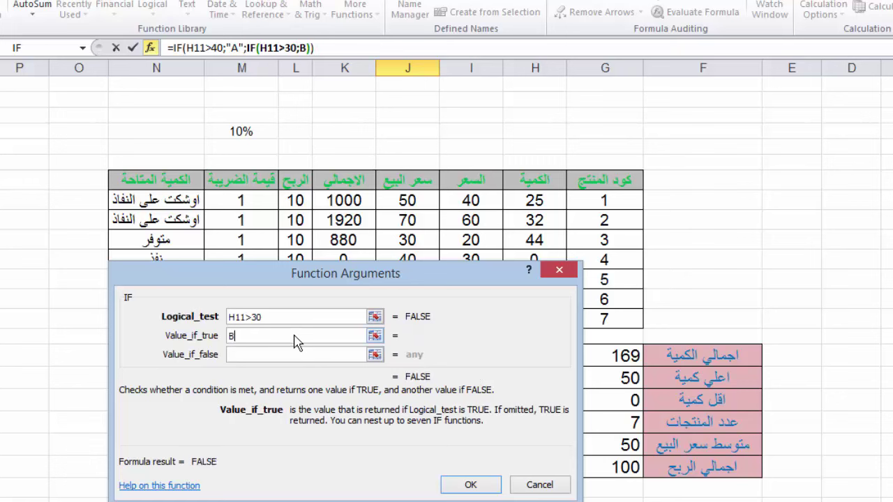
pyautogui.click(295, 354)
# - Nest a third IF returning "D" for H11>=25, otherwise "XX", and confirm
pyautogui.click(18, 48)
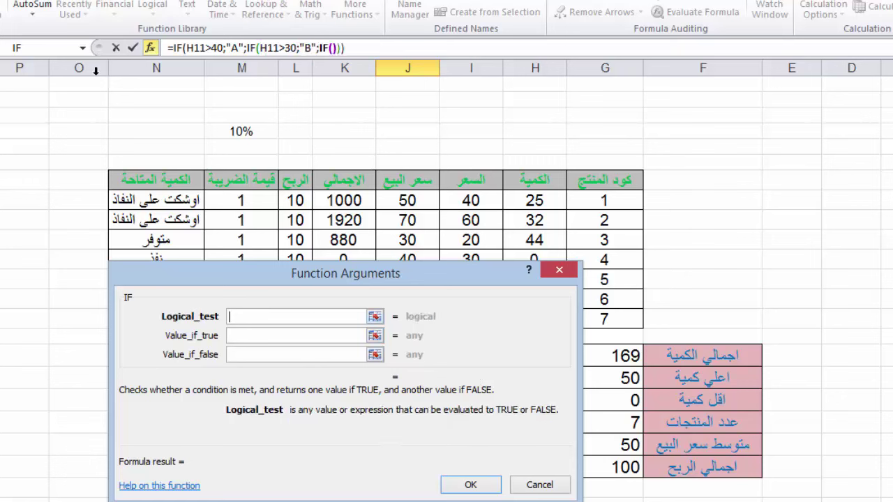
pyautogui.click(530, 202)
pyautogui.write('>=')
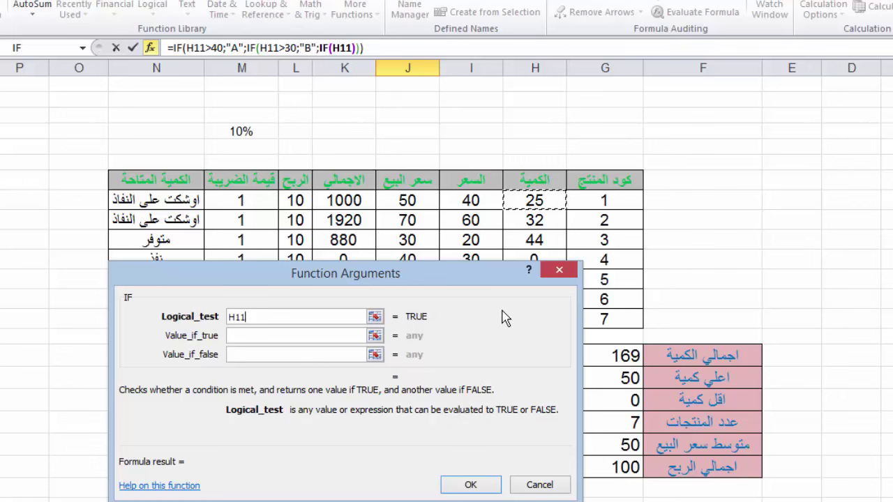
pyautogui.write('25')
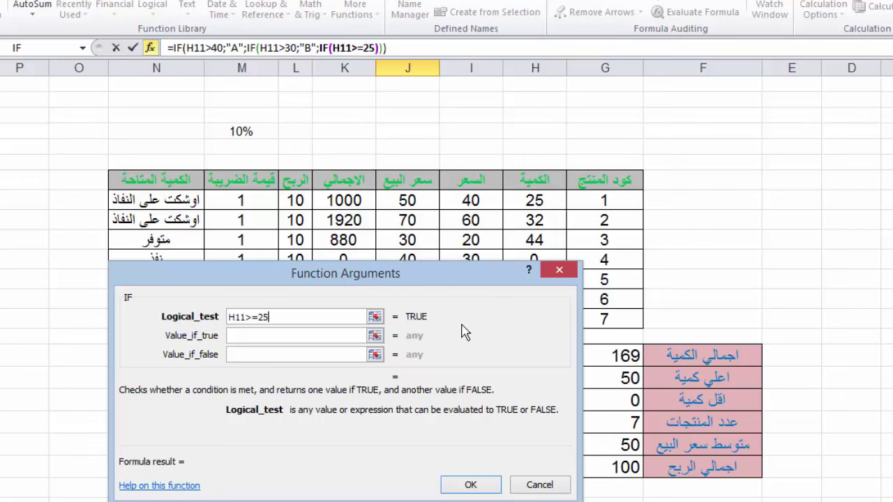
pyautogui.click(335, 336)
pyautogui.write('D')
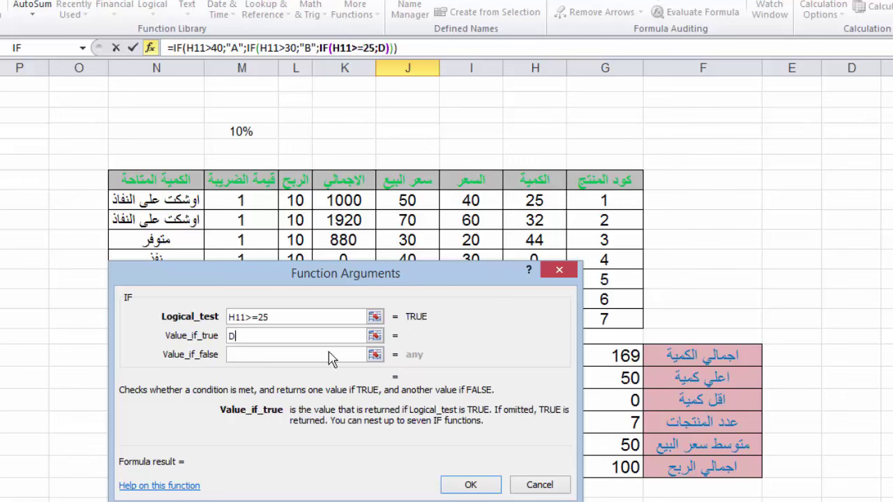
pyautogui.click(329, 354)
pyautogui.write('XX')
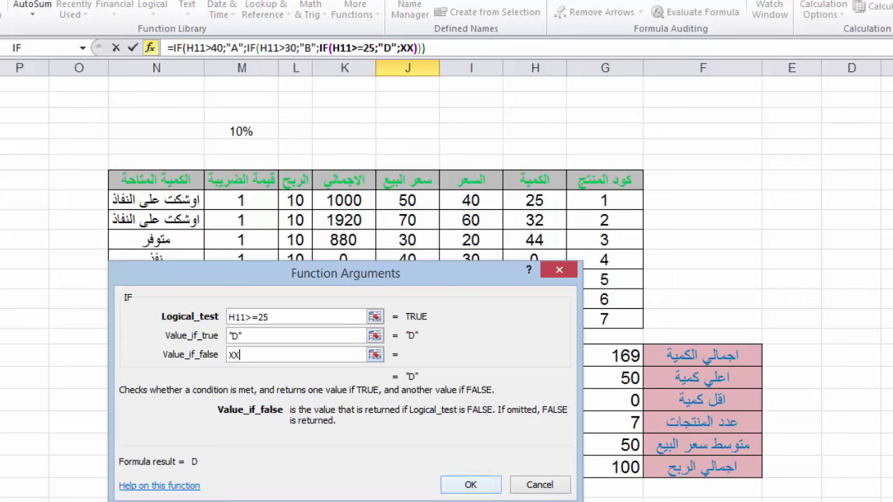
pyautogui.click(480, 487)
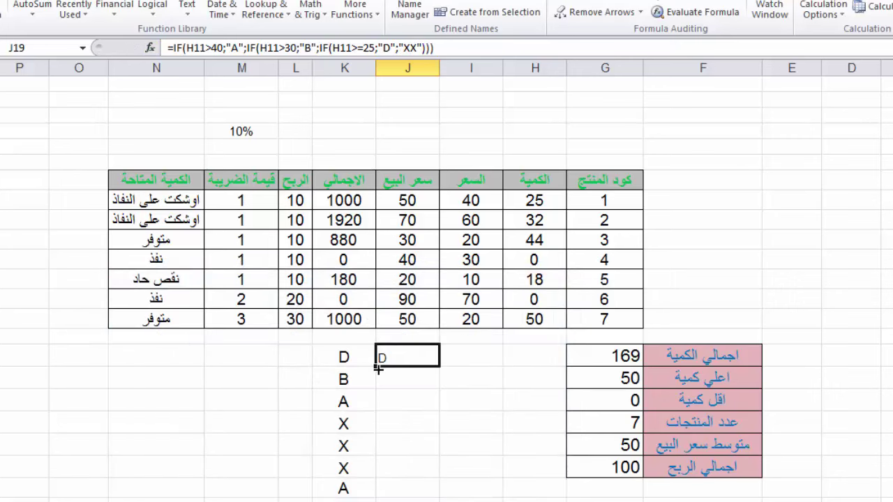
# - Fill the J19 grade formula down to J25, giving D, B, A, XX, XX, XX and A
pyautogui.moveTo(378, 368); pyautogui.dragTo(378, 494)
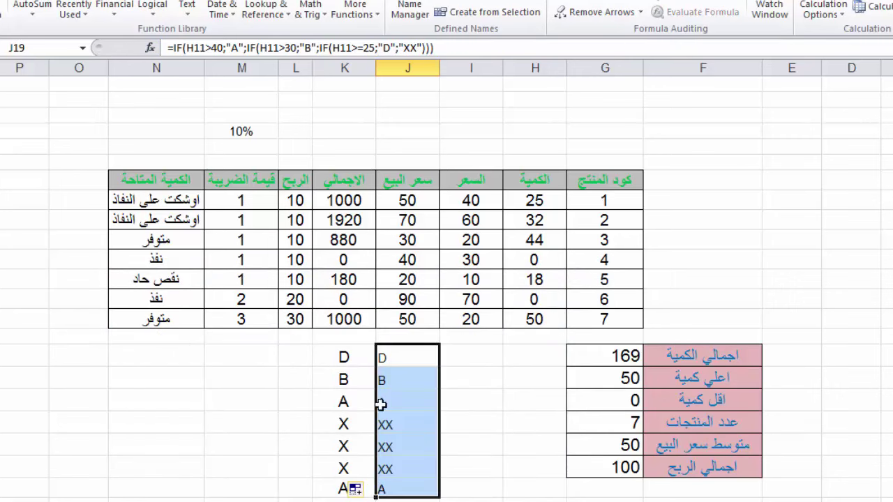
pyautogui.click(276, 406)
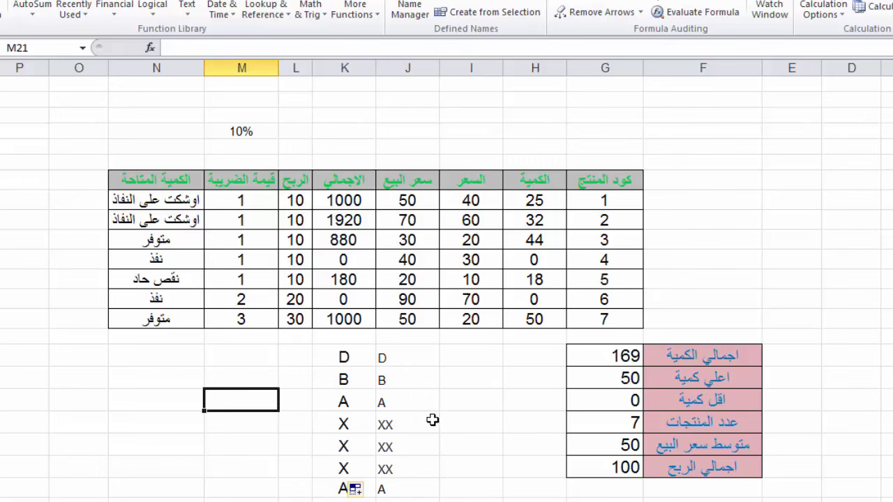
pyautogui.click(167, 452)
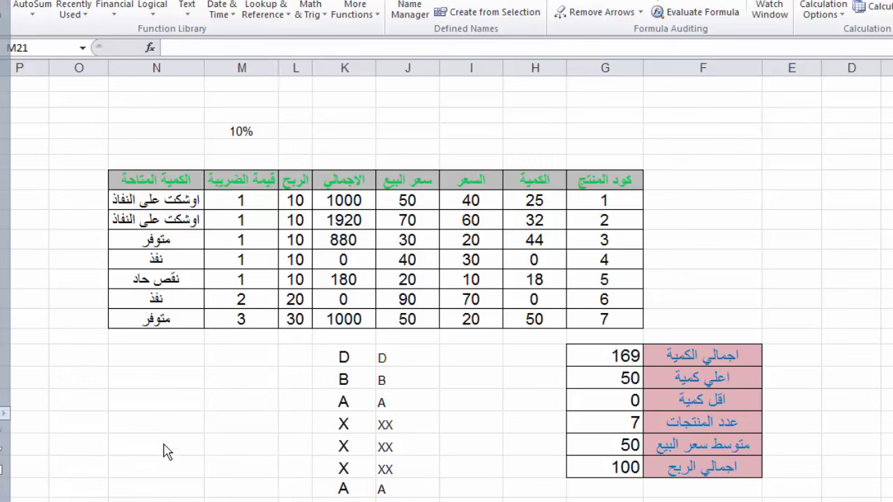